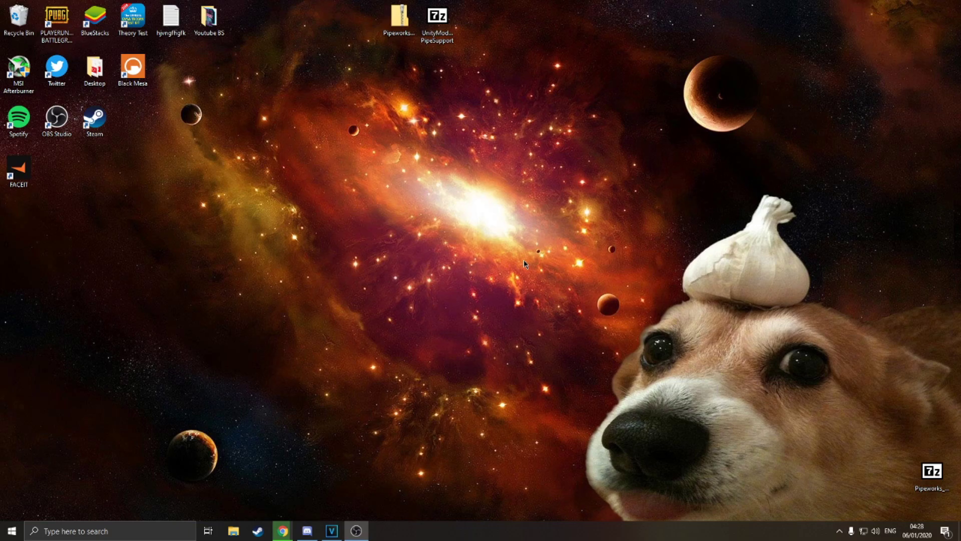
{"action": "left_click", "coordinate": [442, 42]}
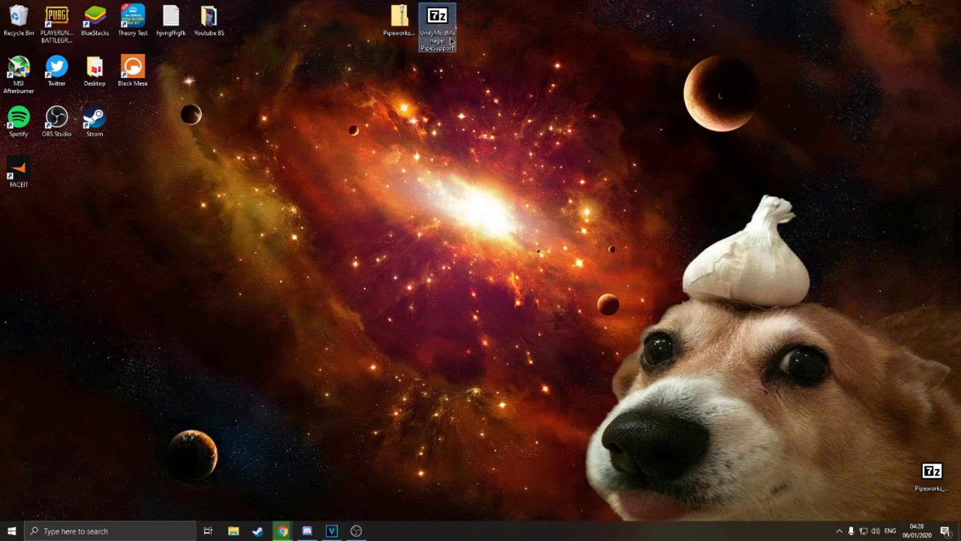
{"action": "left_click", "coordinate": [407, 35]}
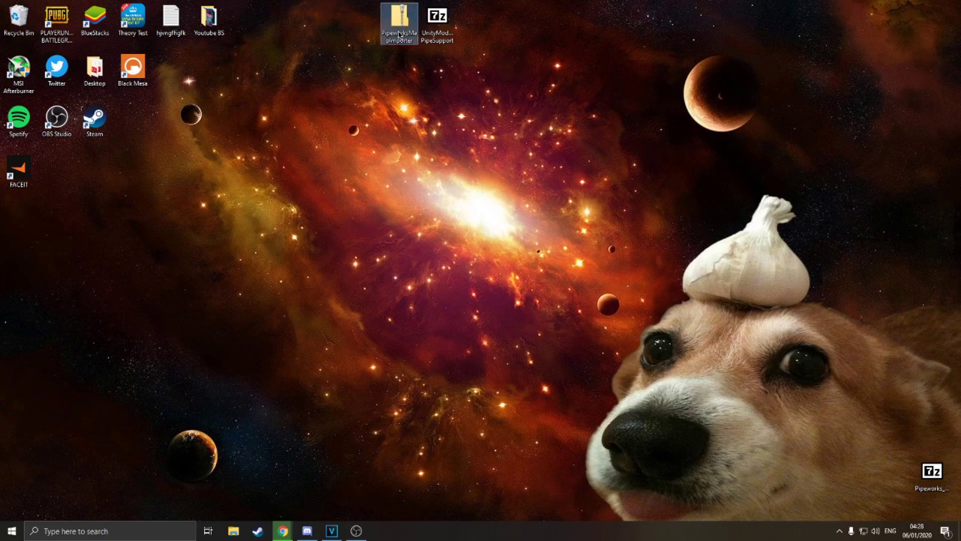
{"action": "left_click", "coordinate": [918, 474]}
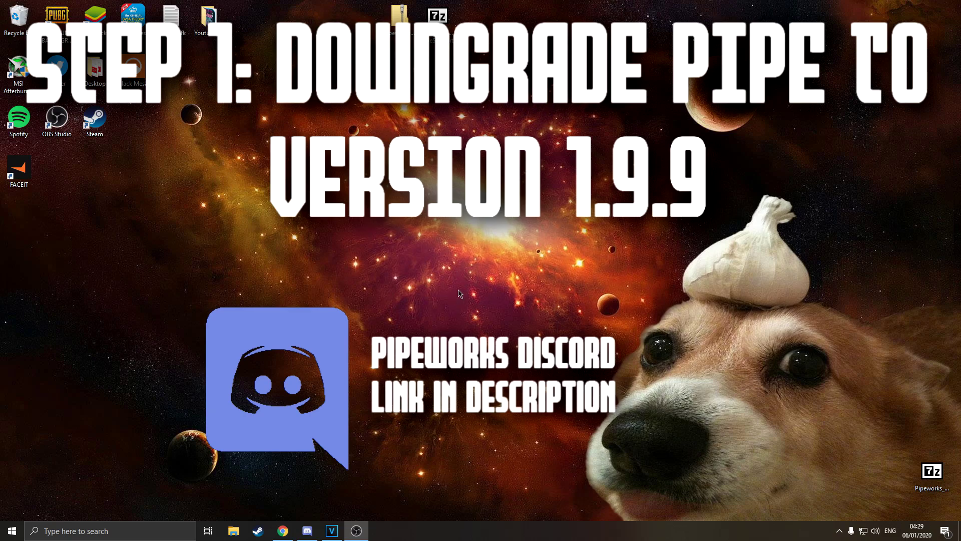
Step: Switch to Discord and read the Pipe 1.9.9 downgrade instructions in the beta-build-migration channel
{"action": "left_click", "coordinate": [307, 530]}
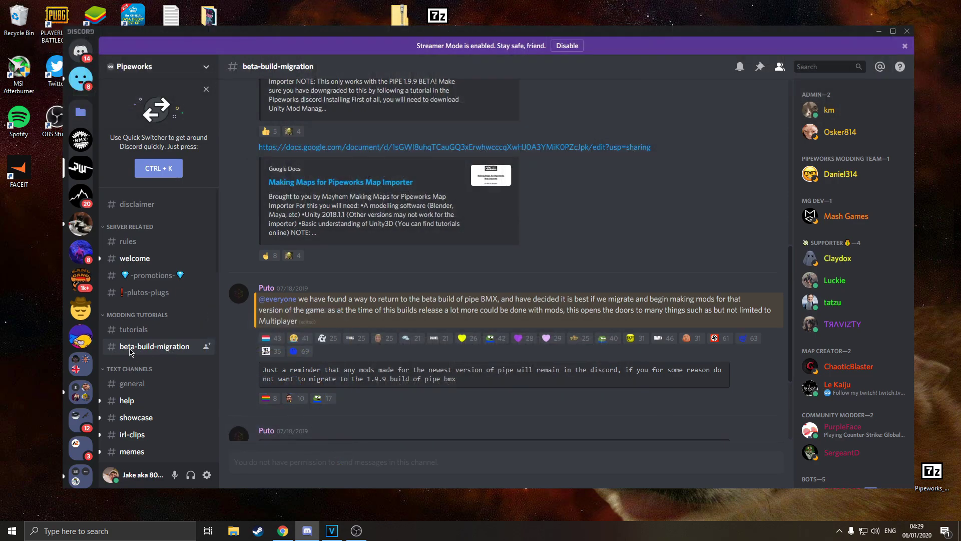
{"action": "scroll", "coordinate": [439, 301], "scroll_direction": "up", "scroll_amount": 4}
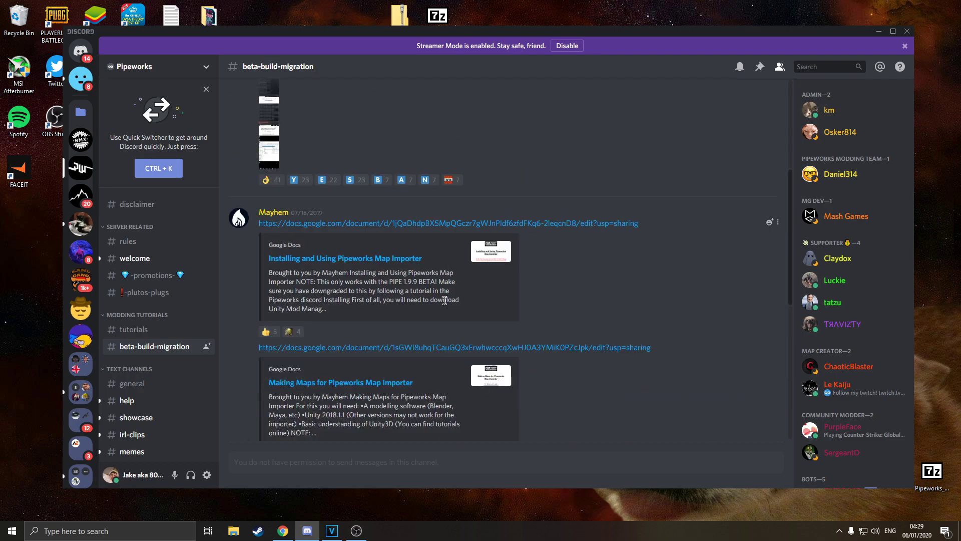
{"action": "scroll", "coordinate": [446, 301], "scroll_direction": "up", "scroll_amount": 4}
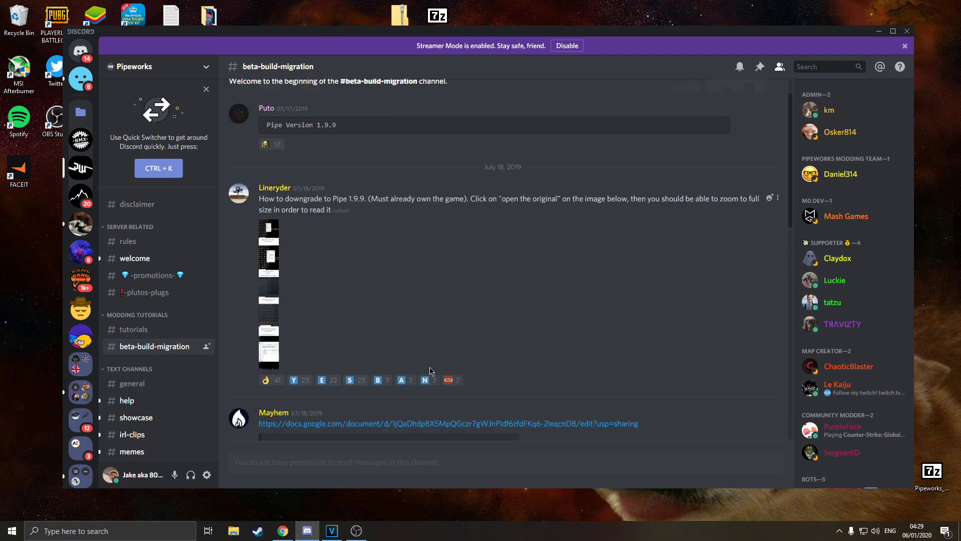
{"action": "scroll", "coordinate": [431, 370], "scroll_direction": "down", "scroll_amount": 8}
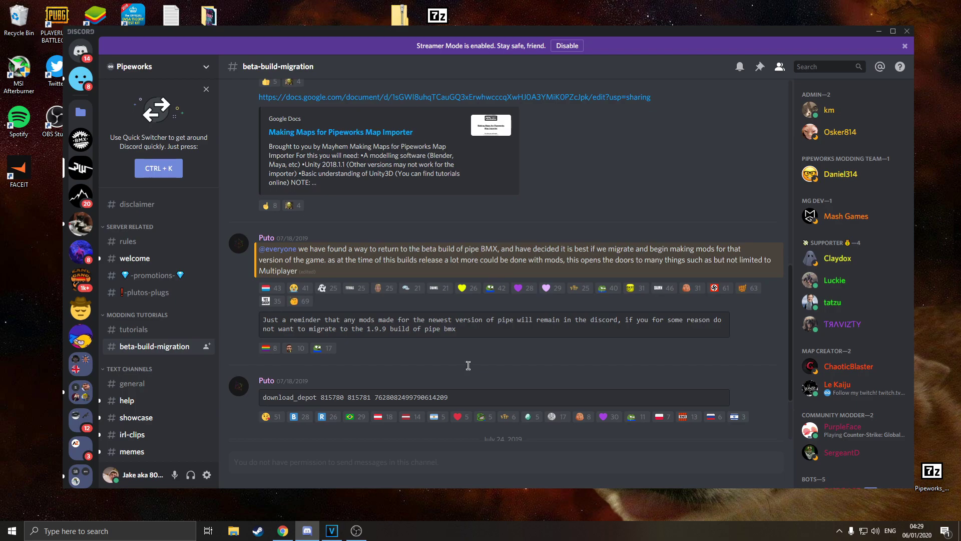
{"action": "scroll", "coordinate": [468, 365], "scroll_direction": "down", "scroll_amount": 2}
{"action": "scroll", "coordinate": [506, 333], "scroll_direction": "up", "scroll_amount": 1}
{"action": "scroll", "coordinate": [505, 333], "scroll_direction": "down", "scroll_amount": 1}
{"action": "left_click_drag", "start_coordinate": [553, 371], "coordinate": [466, 372]}
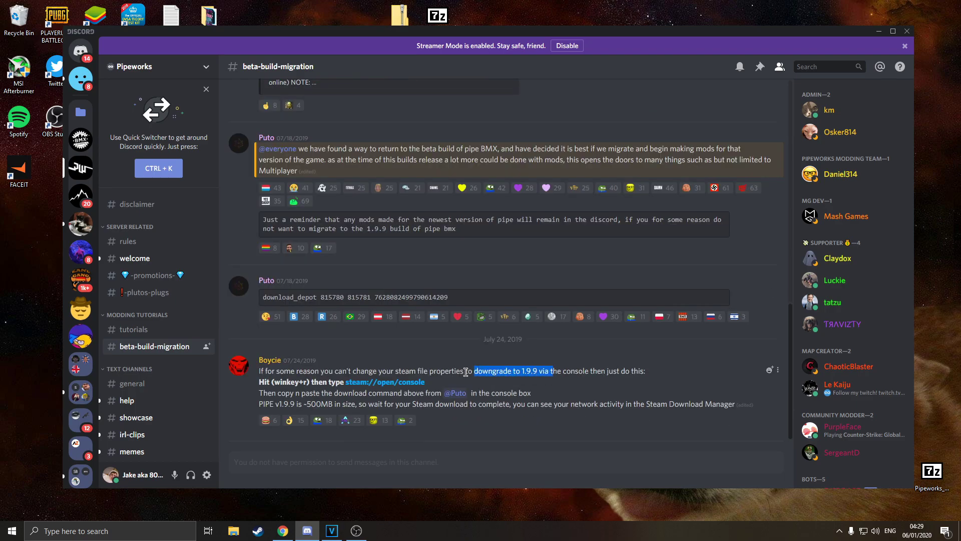
{"action": "double_click", "coordinate": [306, 365]}
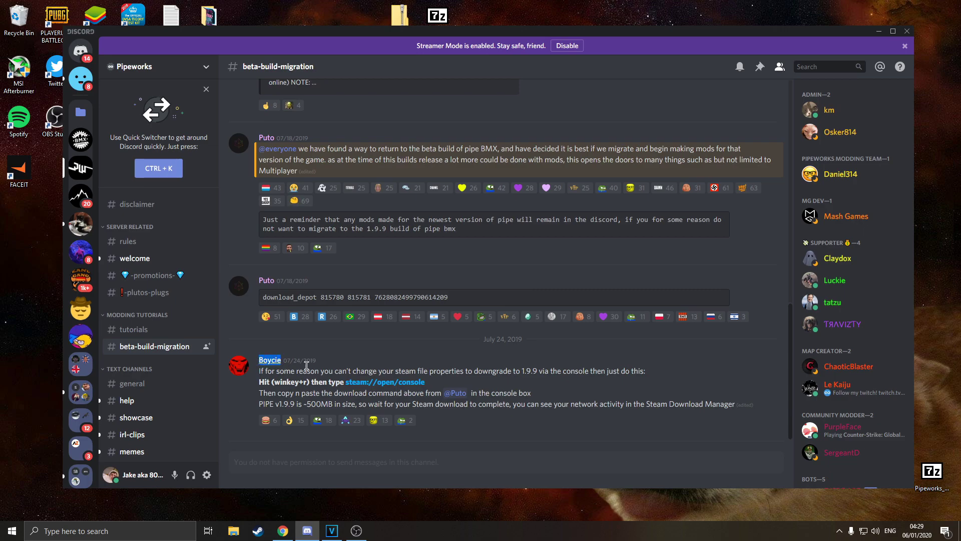
{"action": "left_click", "coordinate": [559, 367]}
Step: Exit the Steam client running in the background
{"action": "left_click", "coordinate": [839, 531]}
{"action": "right_click", "coordinate": [819, 510]}
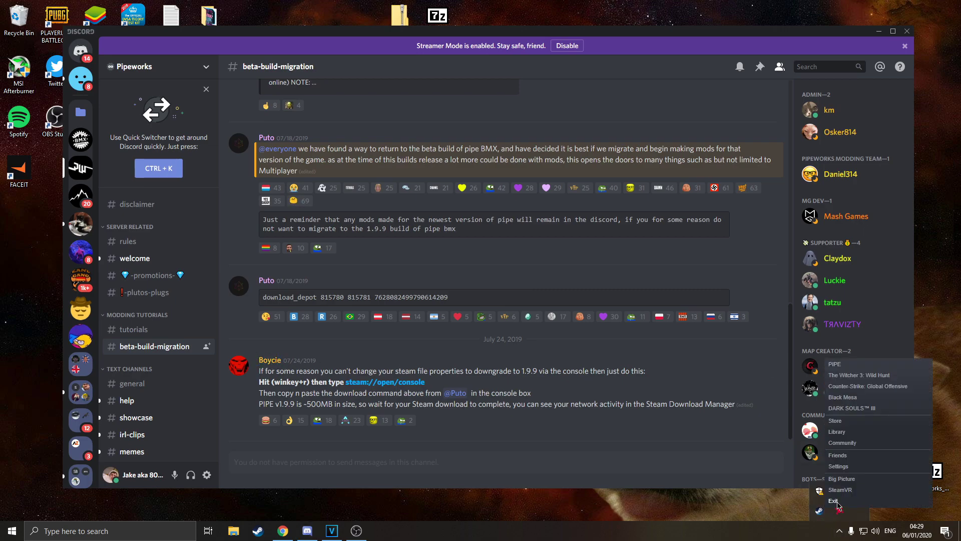
{"action": "left_click", "coordinate": [821, 531]}
Step: Check the detailed process list in Task Manager for leftover Steam processes and close it
{"action": "right_click", "coordinate": [710, 531]}
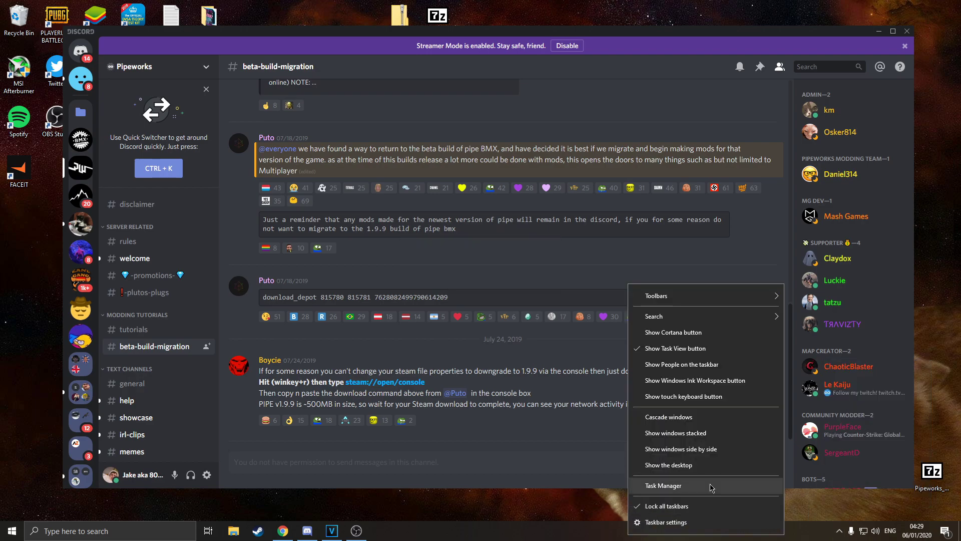
{"action": "left_click", "coordinate": [710, 487]}
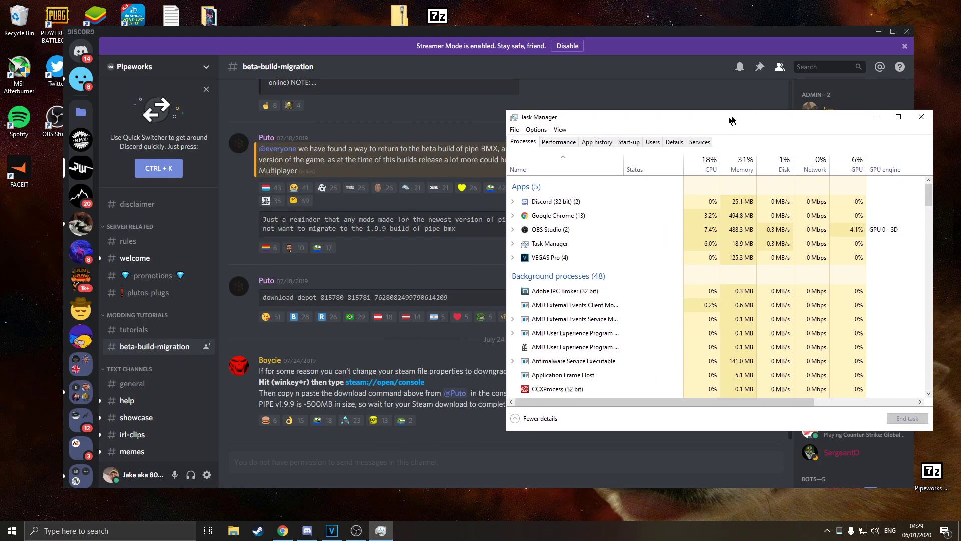
{"action": "left_click_drag", "start_coordinate": [730, 125], "coordinate": [660, 103]}
{"action": "left_click", "coordinate": [604, 123]}
{"action": "scroll", "coordinate": [731, 241], "scroll_direction": "down", "scroll_amount": 20}
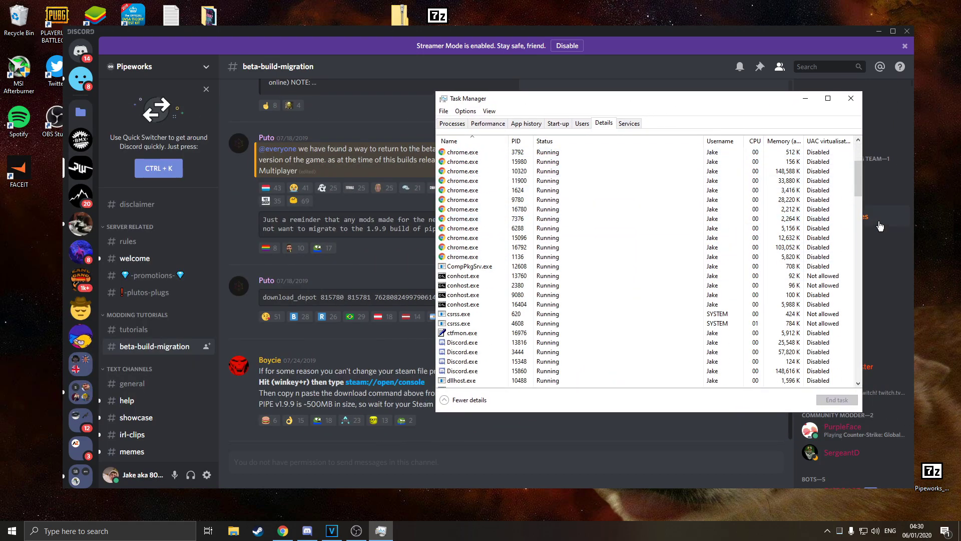
{"action": "left_click", "coordinate": [850, 98]}
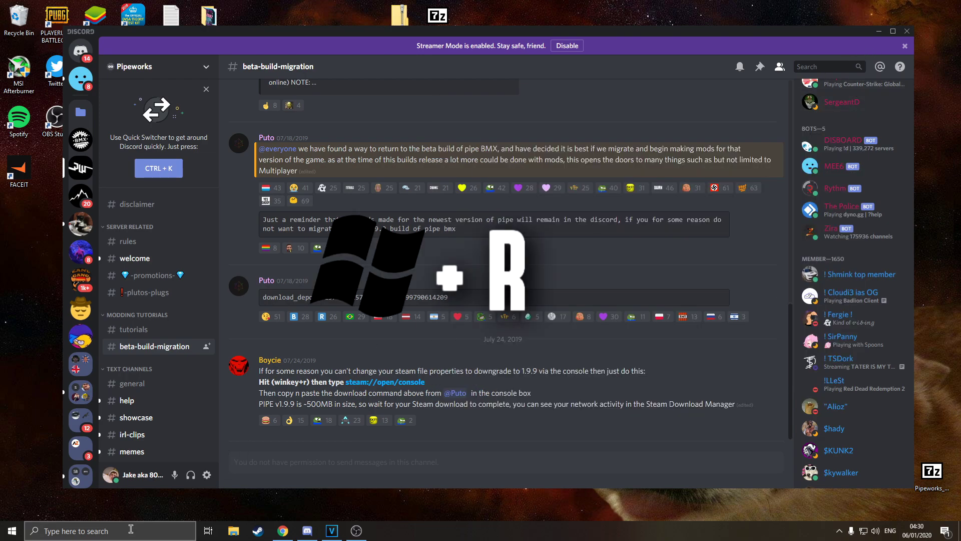
Step: Launch the Steam console through the Windows Run dialog with steam://open/console
{"action": "key", "text": "super+r"}
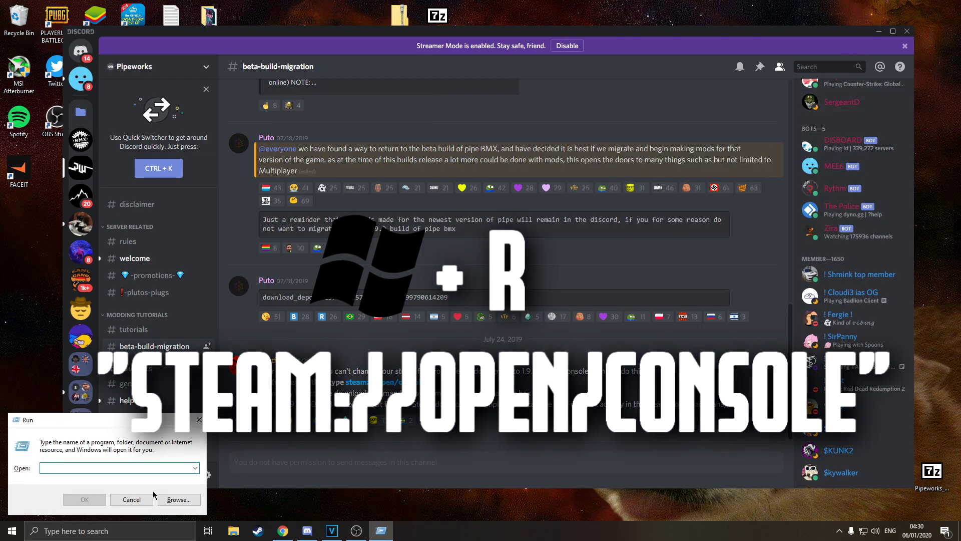
{"action": "type", "text": "steam://open"}
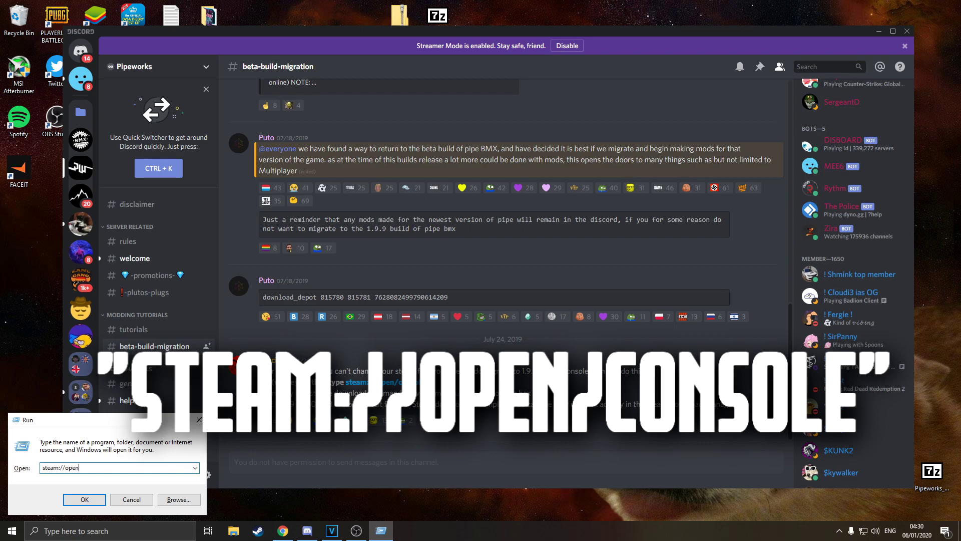
{"action": "type", "text": "le"}
{"action": "key", "text": "Return"}
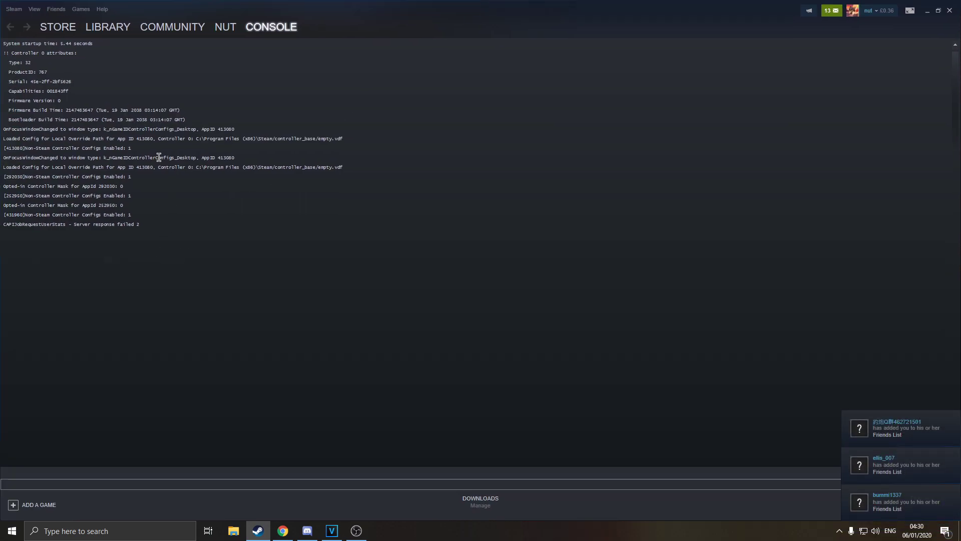
{"action": "left_click_drag", "start_coordinate": [151, 257], "coordinate": [18, 43]}
{"action": "left_click", "coordinate": [296, 295]}
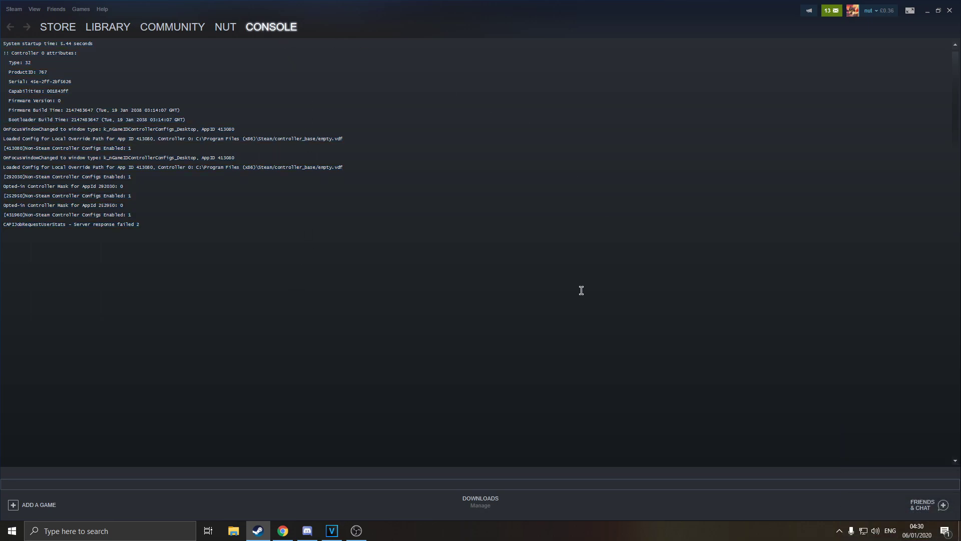
{"action": "mouse_move", "coordinate": [307, 530]}
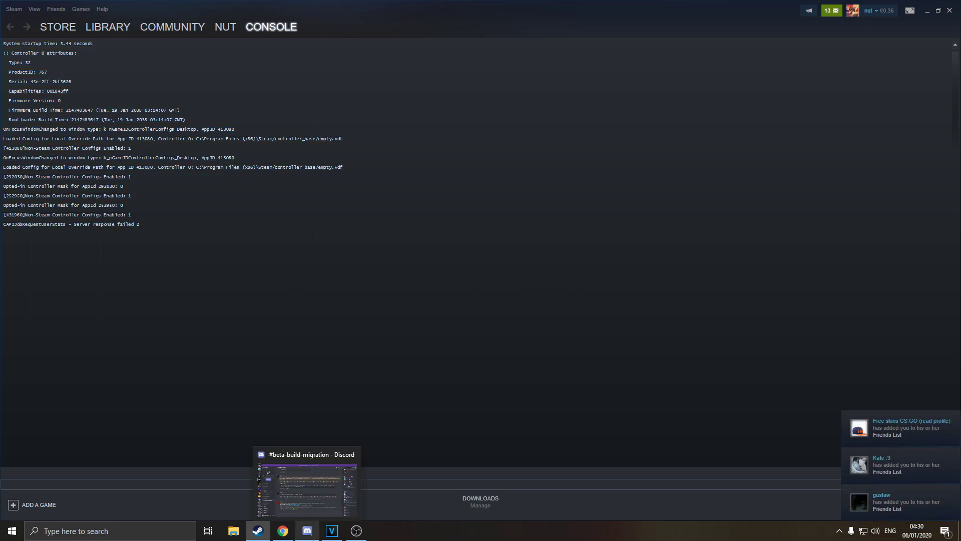
{"action": "left_click", "coordinate": [309, 498]}
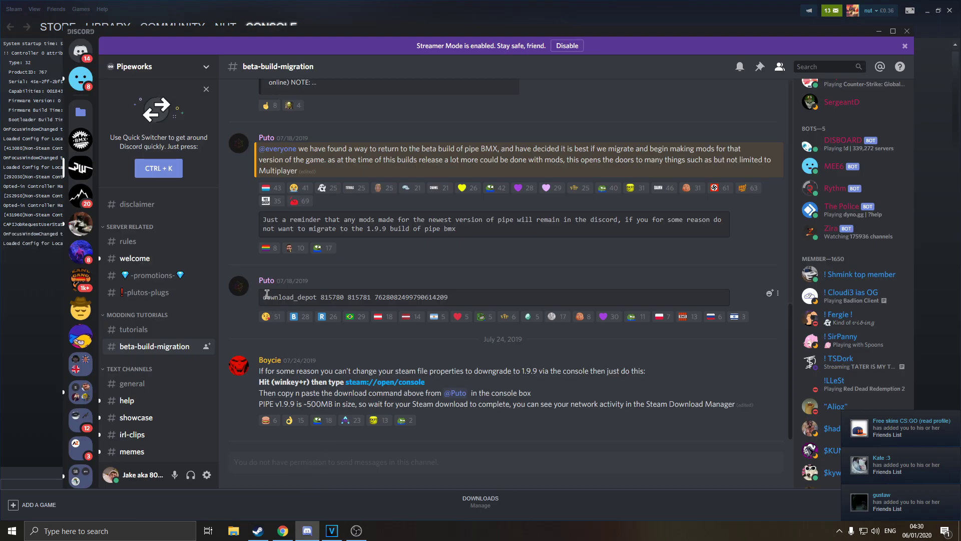
{"action": "left_click_drag", "start_coordinate": [263, 296], "coordinate": [449, 297]}
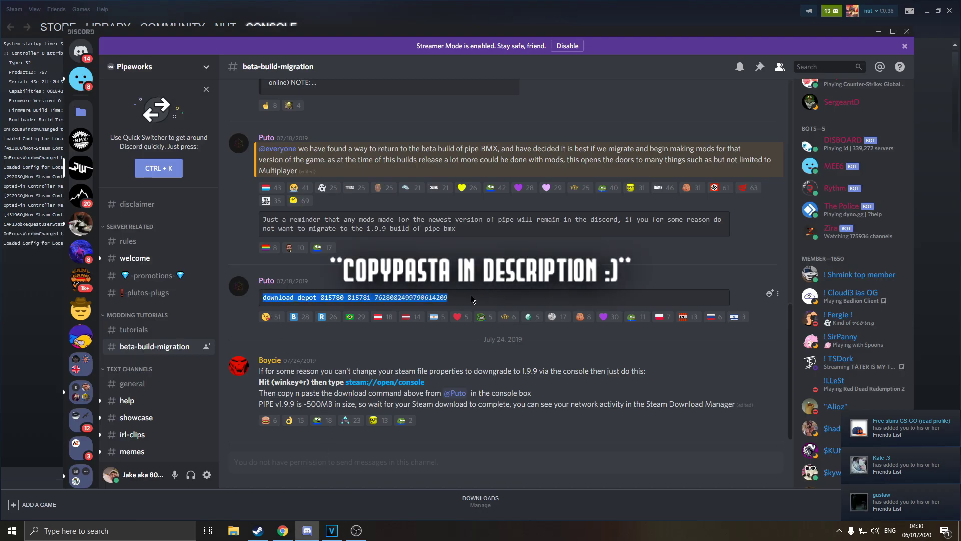
{"action": "right_click", "coordinate": [349, 297]}
{"action": "left_click", "coordinate": [372, 314]}
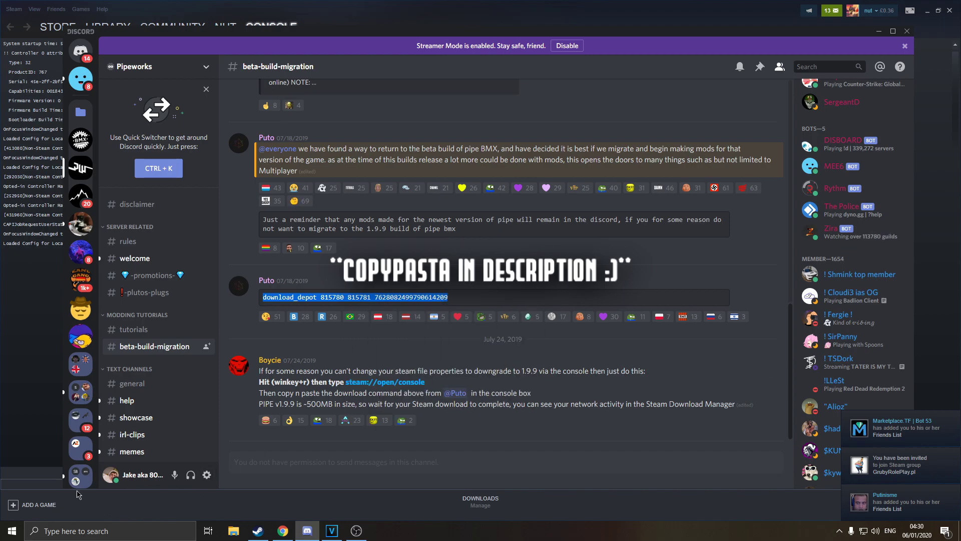
{"action": "left_click", "coordinate": [43, 482]}
{"action": "key", "text": "ctrl+v"}
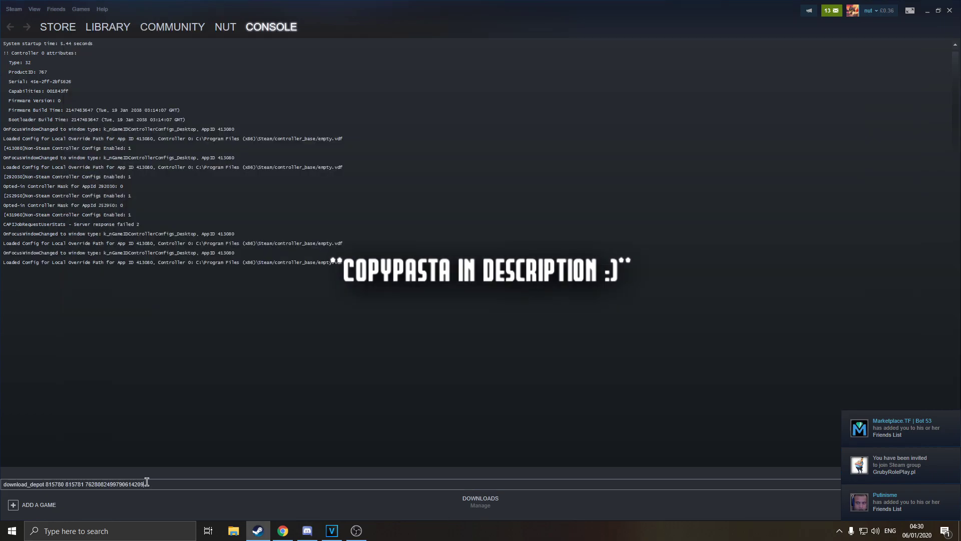
{"action": "key", "text": "Return"}
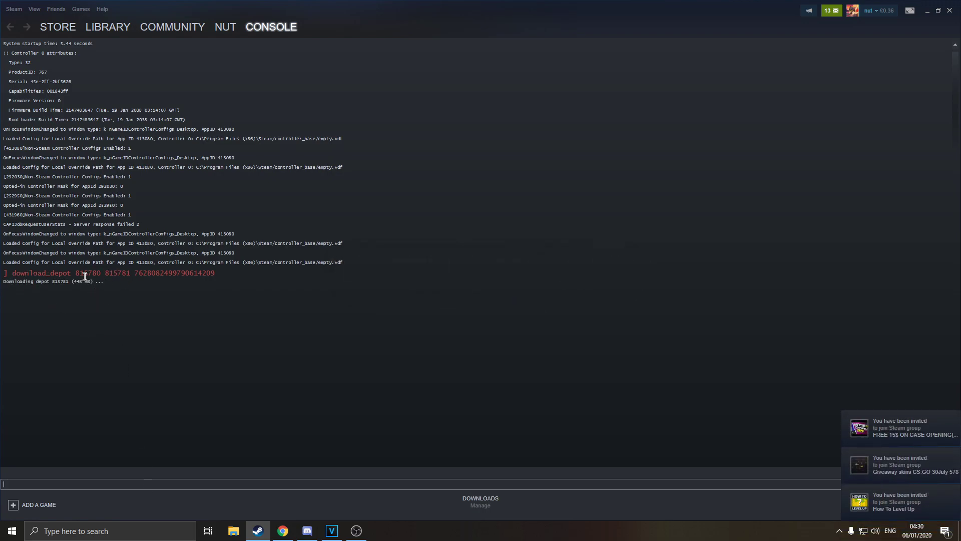
{"action": "left_click_drag", "start_coordinate": [71, 282], "coordinate": [94, 281]}
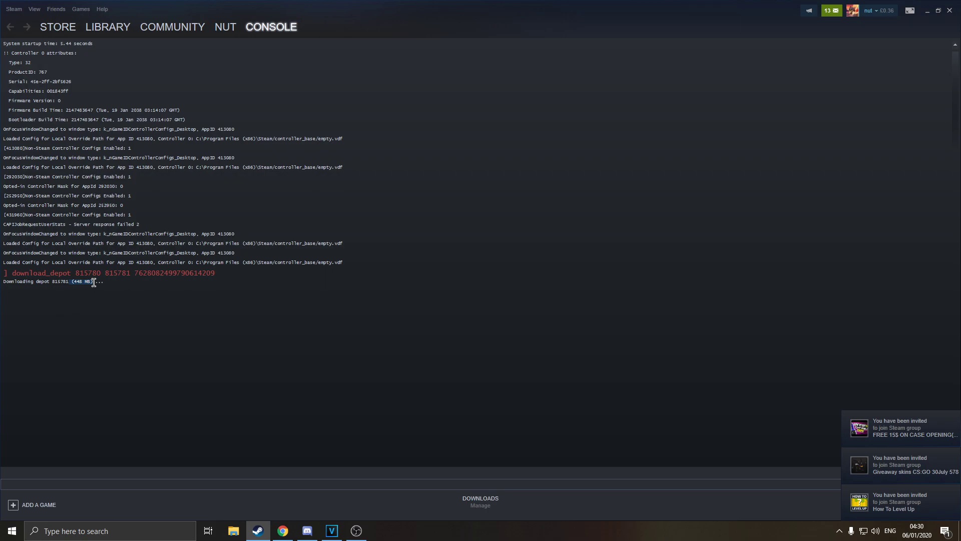
{"action": "left_click", "coordinate": [149, 318]}
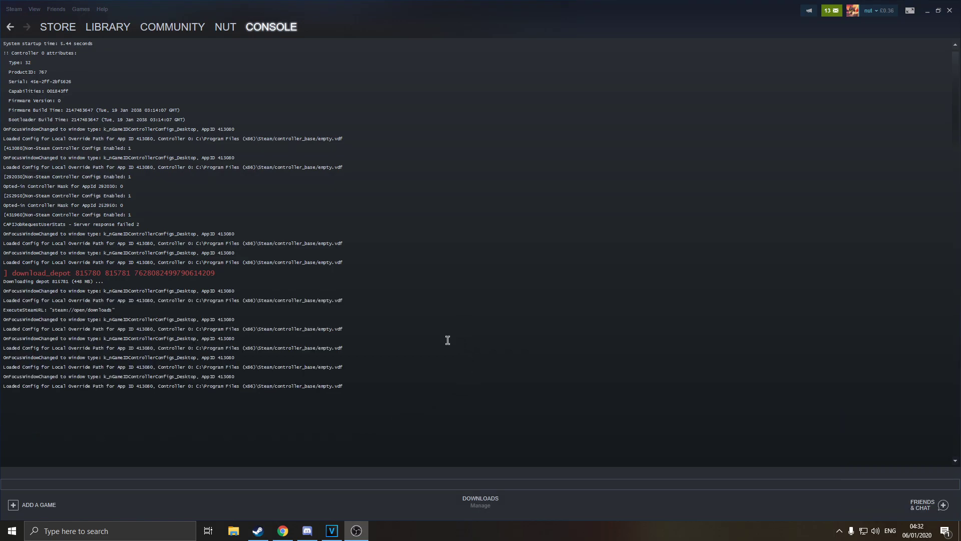
Step: In File Explorer, open the folder C:\Program Files (x86)\Steam\steamapps\content
{"action": "left_click", "coordinate": [237, 532]}
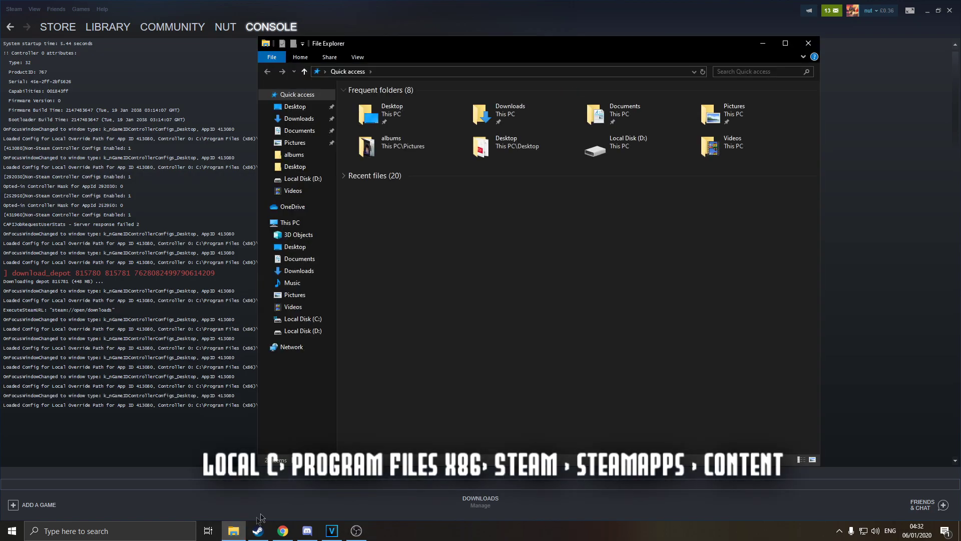
{"action": "left_click", "coordinate": [304, 323]}
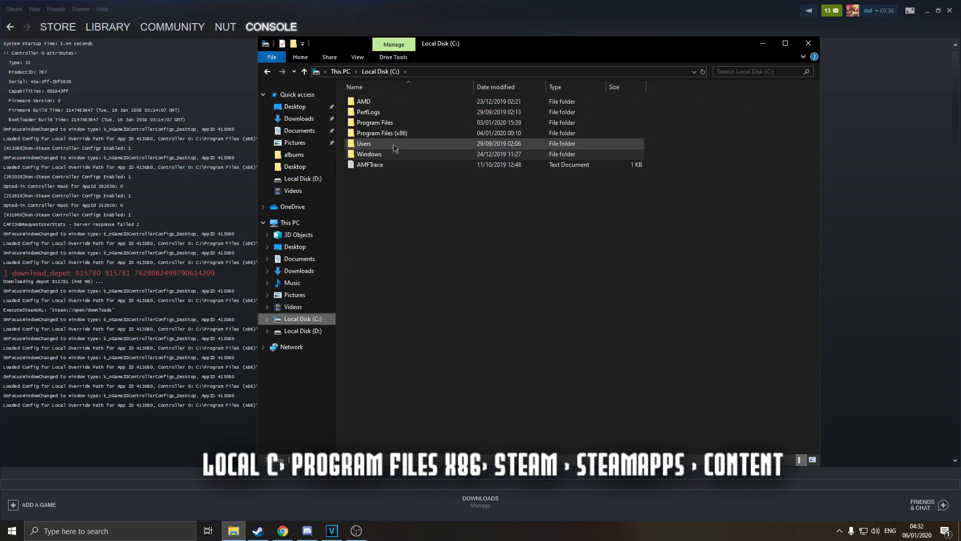
{"action": "double_click", "coordinate": [399, 134]}
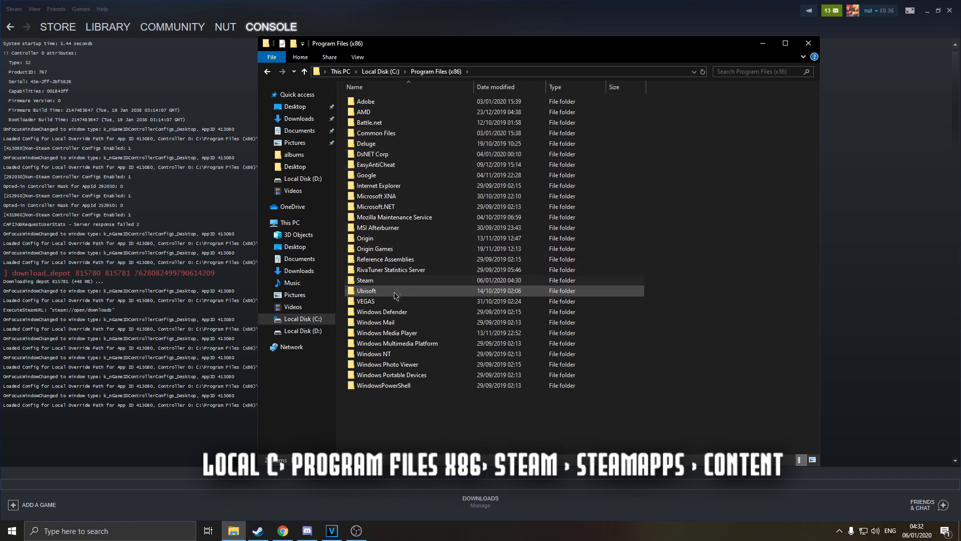
{"action": "double_click", "coordinate": [379, 282]}
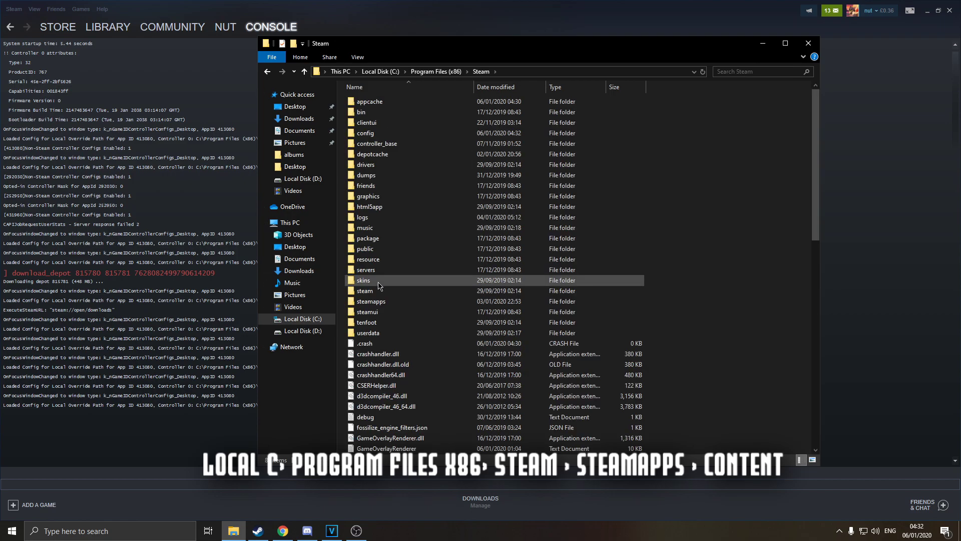
{"action": "double_click", "coordinate": [373, 303]}
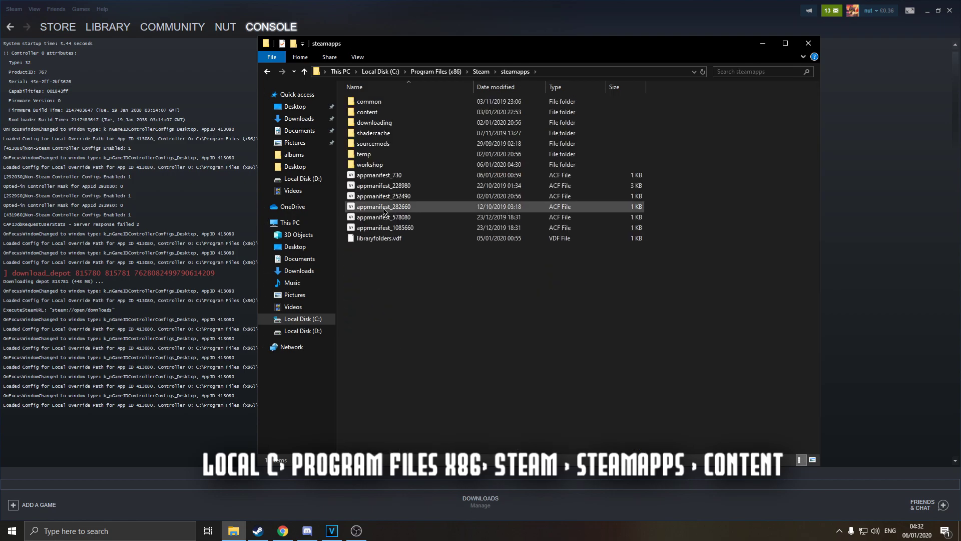
{"action": "double_click", "coordinate": [375, 113]}
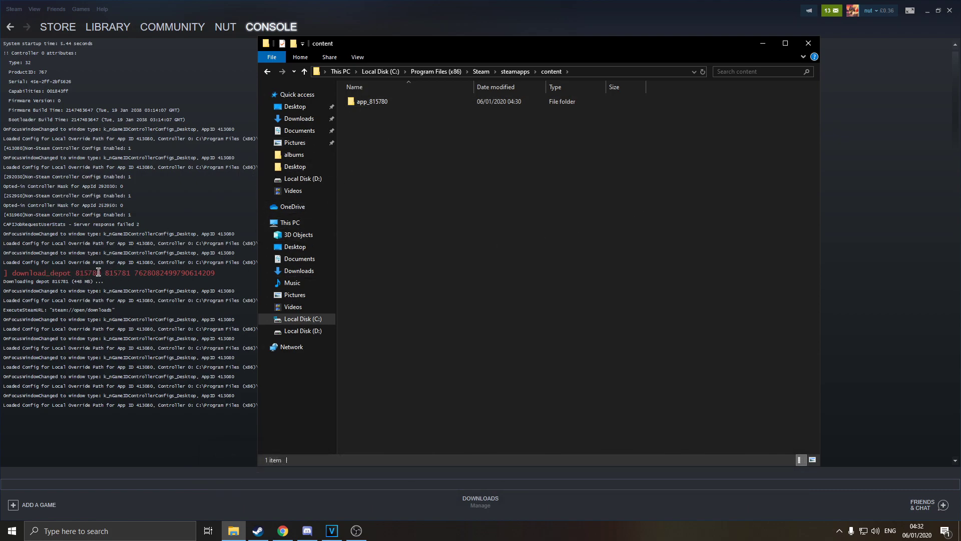
Step: Check the size on disk of the app_815780 folder in its properties
{"action": "right_click", "coordinate": [386, 102]}
{"action": "left_click", "coordinate": [451, 306]}
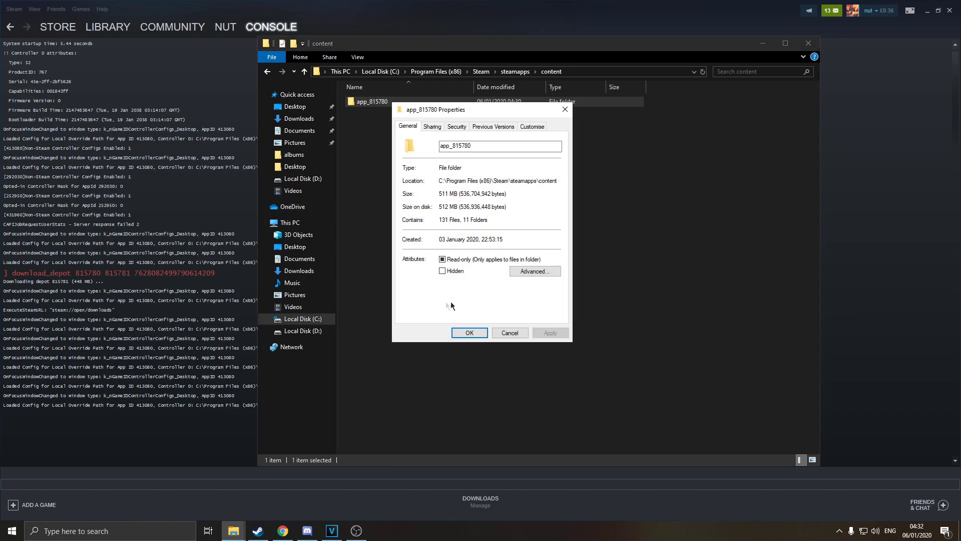
{"action": "left_click_drag", "start_coordinate": [459, 205], "coordinate": [439, 207]}
{"action": "left_click", "coordinate": [470, 332]}
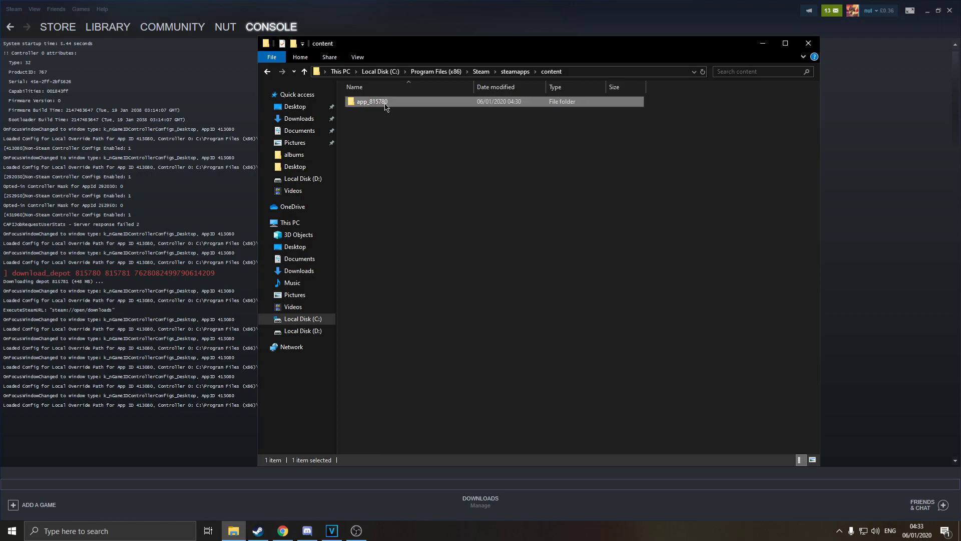
Step: Copy the app_815780 folder, close File Explorer and minimize the Steam window
{"action": "right_click", "coordinate": [385, 105]}
{"action": "left_click", "coordinate": [416, 261]}
{"action": "left_click", "coordinate": [808, 43]}
{"action": "left_click", "coordinate": [928, 10]}
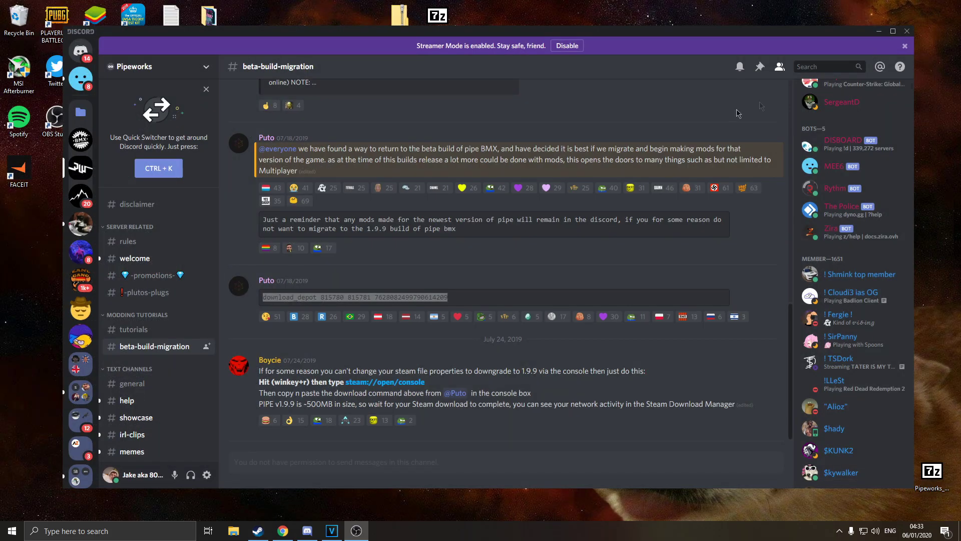
Step: Minimize Discord, paste the copied app_815780 folder onto the desktop and rename it PIPE 1.9.9
{"action": "left_click", "coordinate": [878, 32]}
{"action": "right_click", "coordinate": [548, 112]}
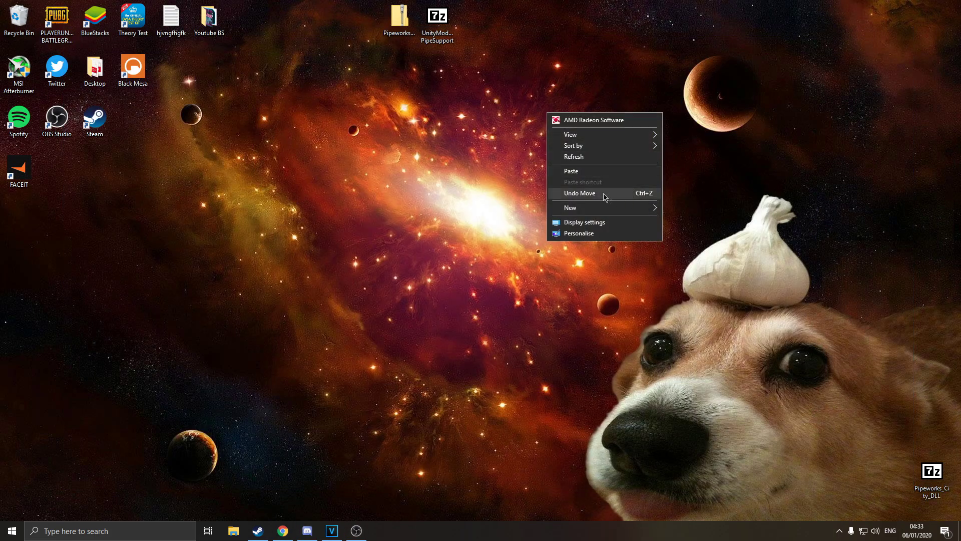
{"action": "left_click", "coordinate": [580, 172]}
{"action": "right_click", "coordinate": [553, 75]}
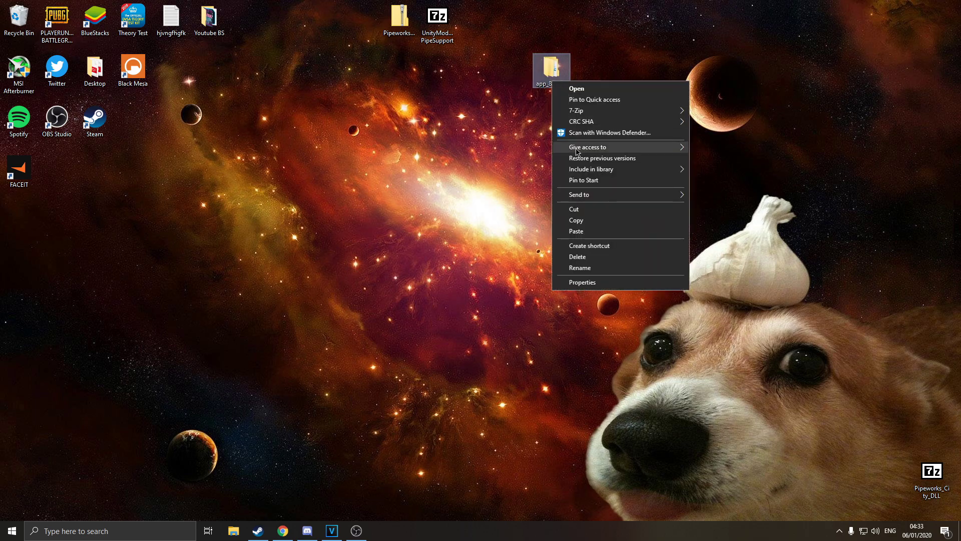
{"action": "left_click", "coordinate": [595, 266]}
{"action": "type", "text": "PIPE 1.9"}
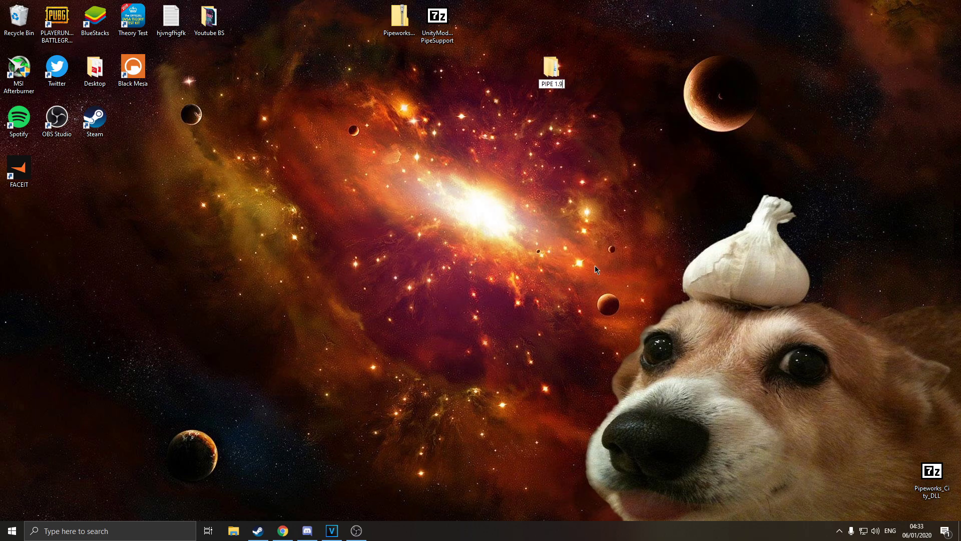
{"action": "key", "text": "Return"}
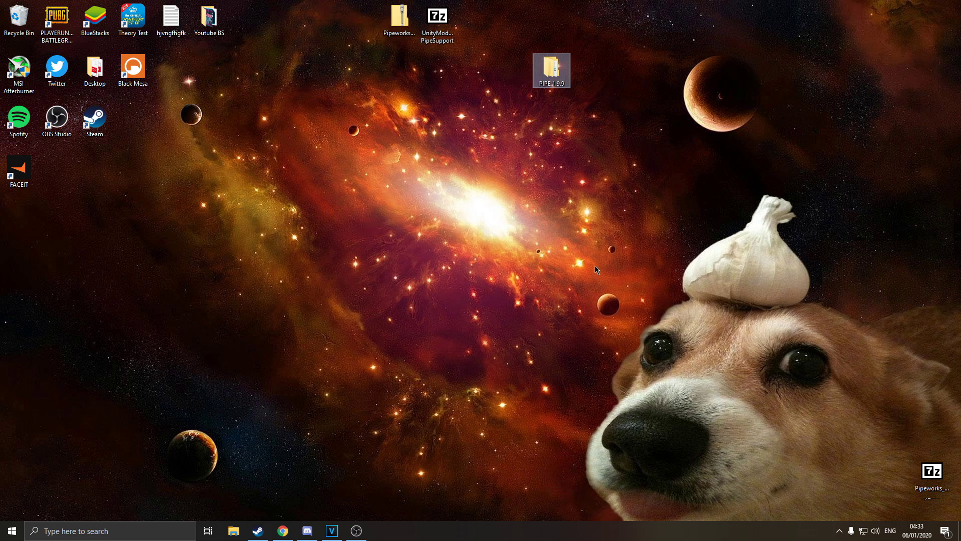
Step: Open the depot_815781 folder inside PIPE 1.9.9 and locate the PIPE application file
{"action": "double_click", "coordinate": [553, 75]}
{"action": "double_click", "coordinate": [364, 101]}
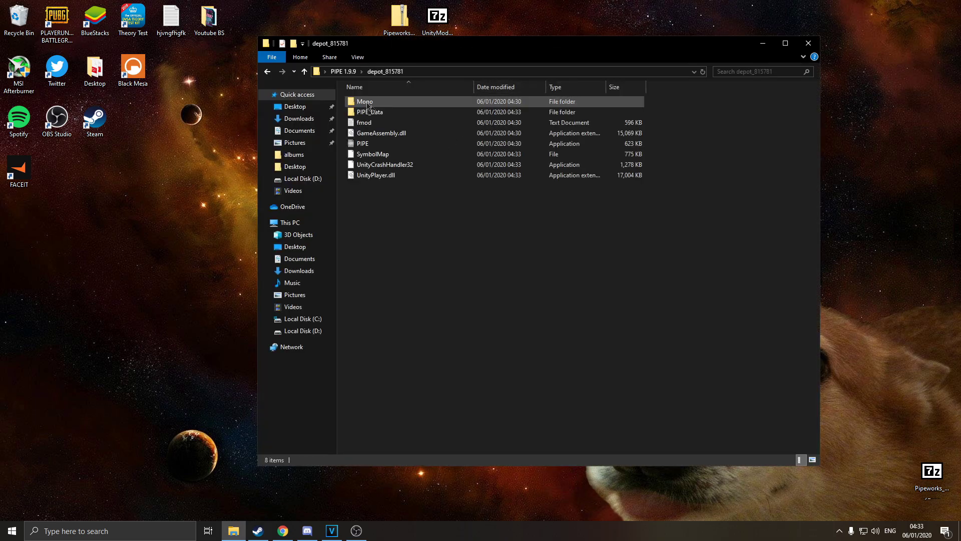
{"action": "left_click", "coordinate": [374, 145]}
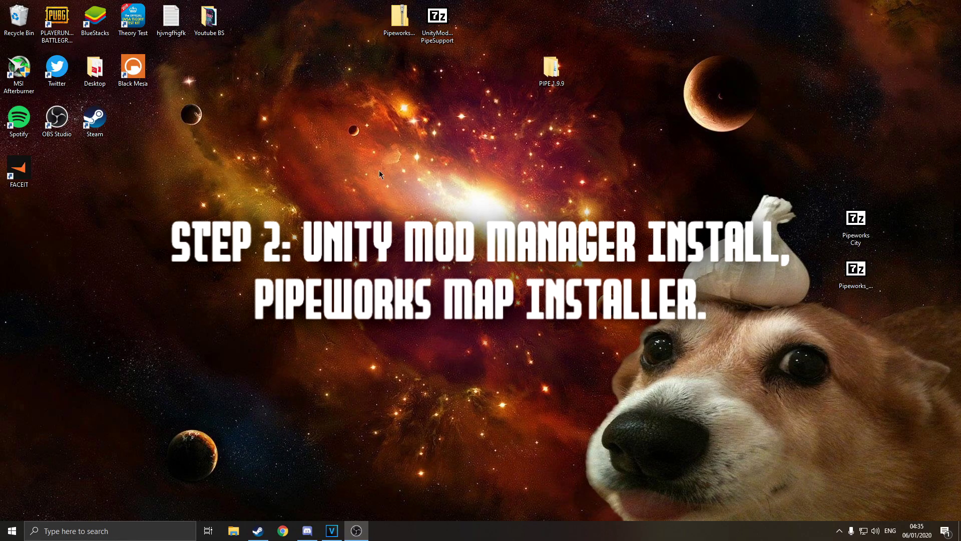
Step: Check the names of the UnityModManager PipeSupport and PipeworksMapImporter archives on the desktop
{"action": "left_click", "coordinate": [445, 46]}
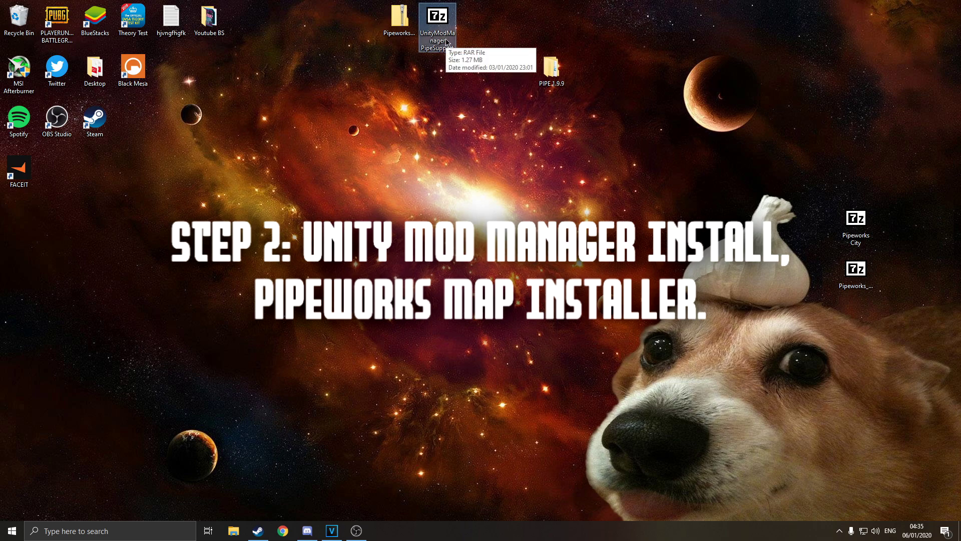
{"action": "left_click", "coordinate": [393, 44]}
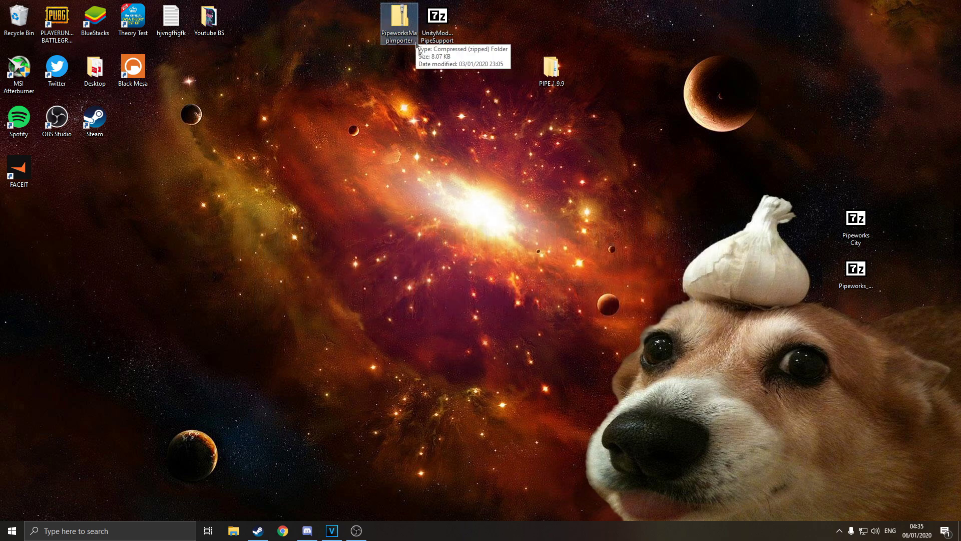
{"action": "left_click", "coordinate": [429, 98]}
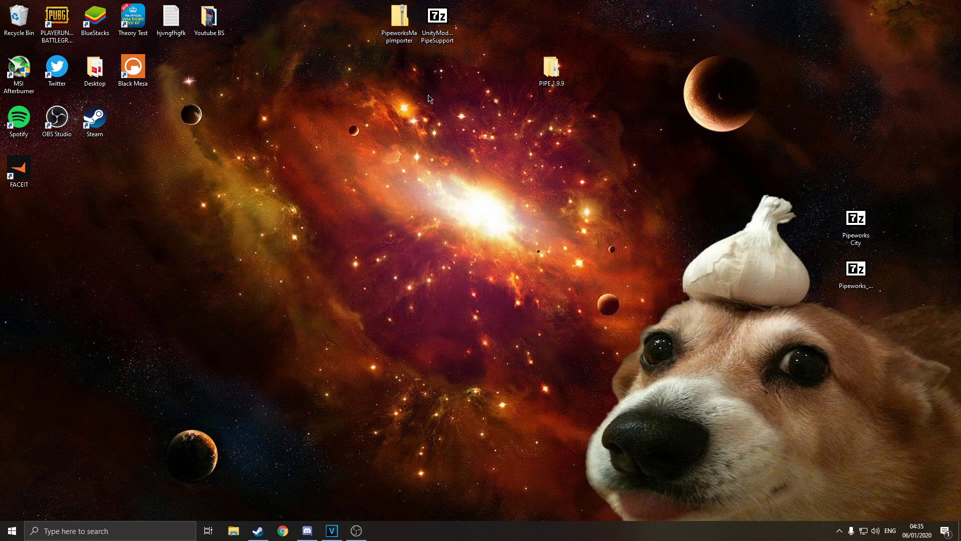
Step: Switch to Discord and open the Installing and Using Pipeworks Map Importer document, going to its Installing instructions
{"action": "left_click", "coordinate": [307, 530]}
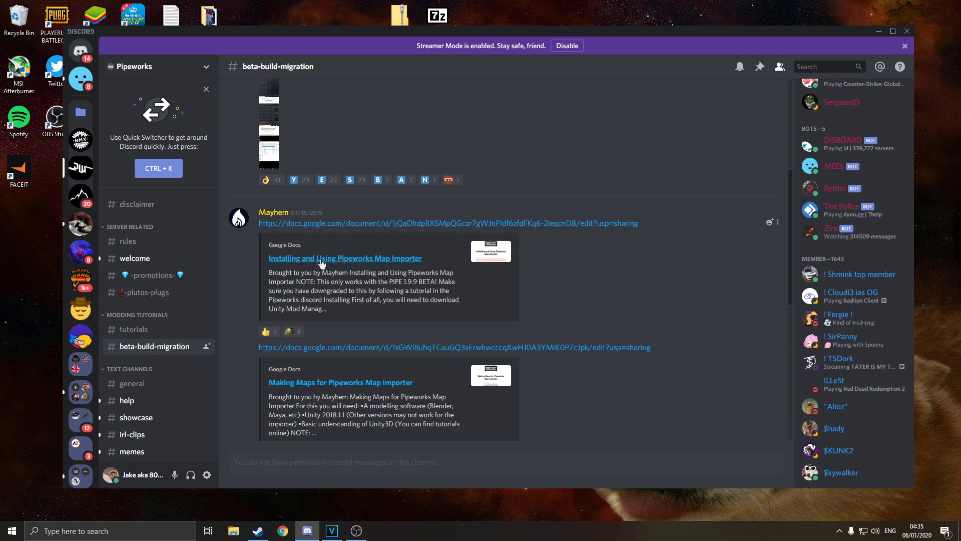
{"action": "left_click", "coordinate": [410, 226]}
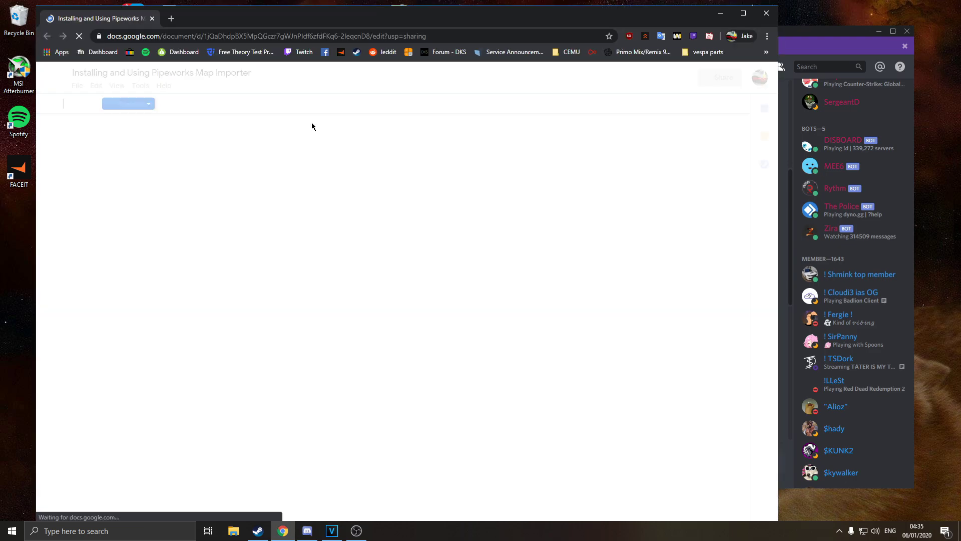
{"action": "left_click_drag", "start_coordinate": [320, 14], "coordinate": [344, 9]}
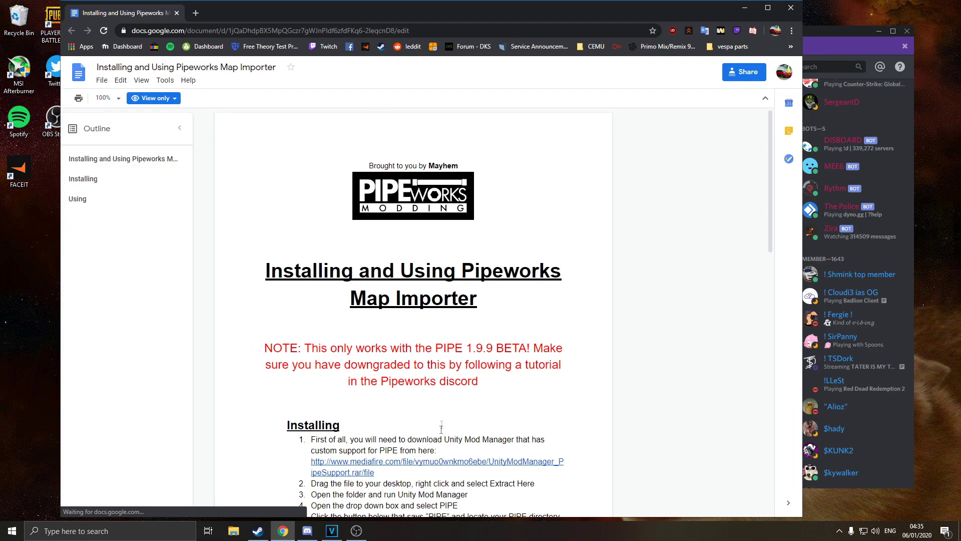
{"action": "scroll", "coordinate": [371, 312], "scroll_direction": "down", "scroll_amount": 3}
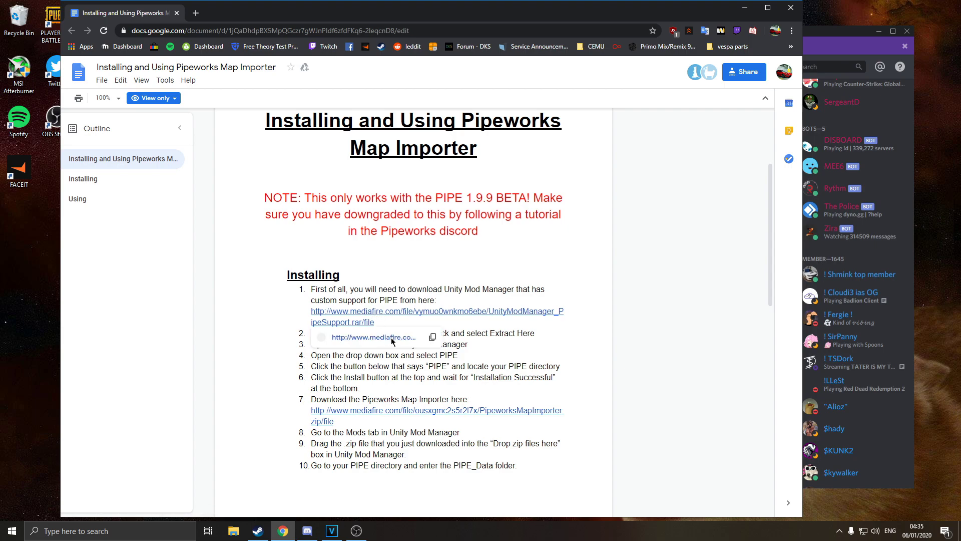
Step: View the MediaFire download pages for UnityModManager PipeSupport and PipeworksMapImporter linked in the document, closing the importer page
{"action": "left_click", "coordinate": [385, 336]}
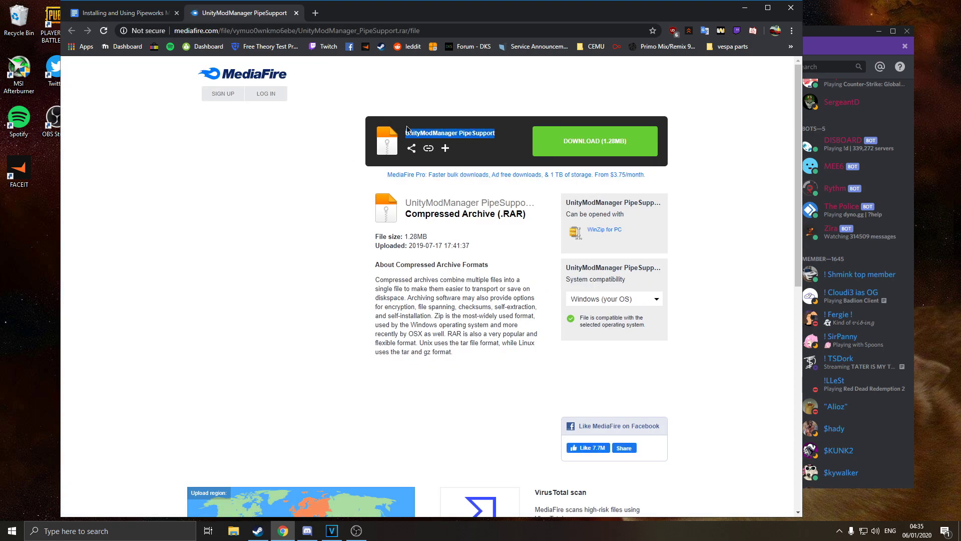
{"action": "key", "text": "ctrl+shift+Tab"}
{"action": "mouse_move", "coordinate": [389, 413]}
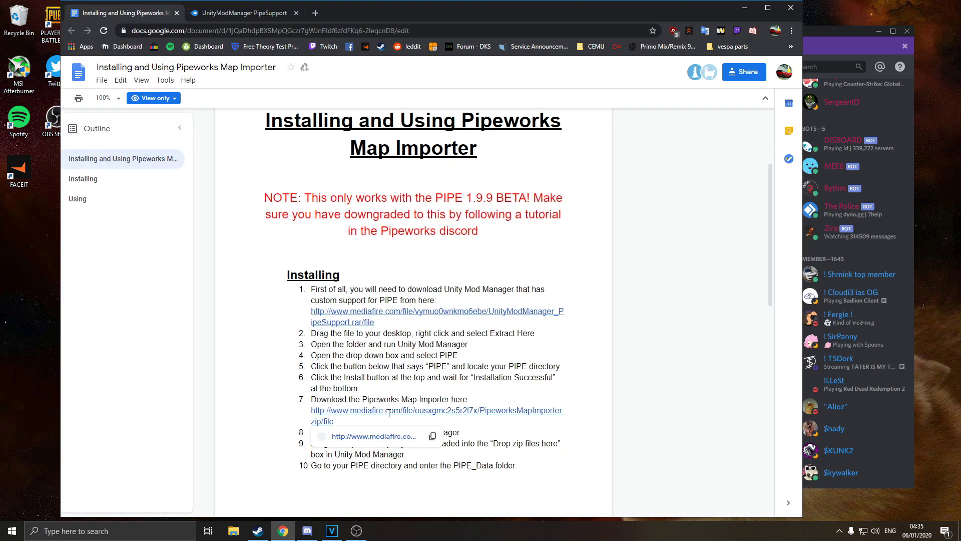
{"action": "left_click", "coordinate": [384, 439]}
{"action": "left_click_drag", "start_coordinate": [467, 133], "coordinate": [398, 132]}
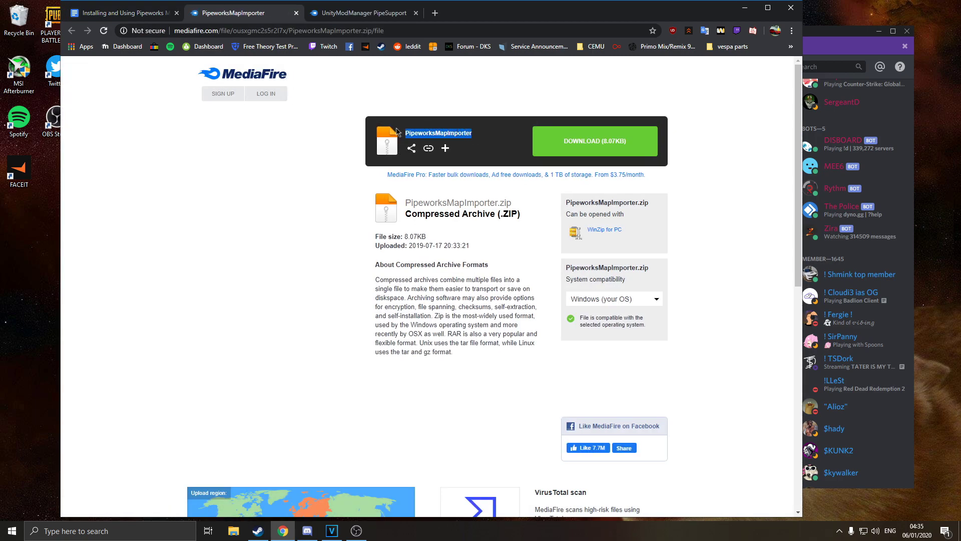
{"action": "left_click", "coordinate": [296, 13]}
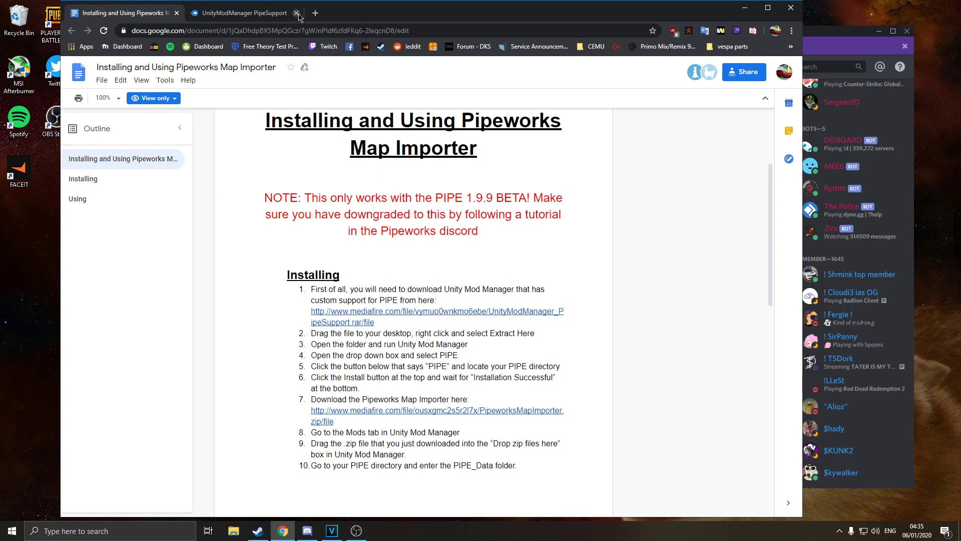
Step: Minimize the browser and Discord, extract the UnityModManager PipeSupport archive to its own folder and place that folder beside the archive
{"action": "left_click", "coordinate": [745, 8]}
{"action": "left_click", "coordinate": [879, 32]}
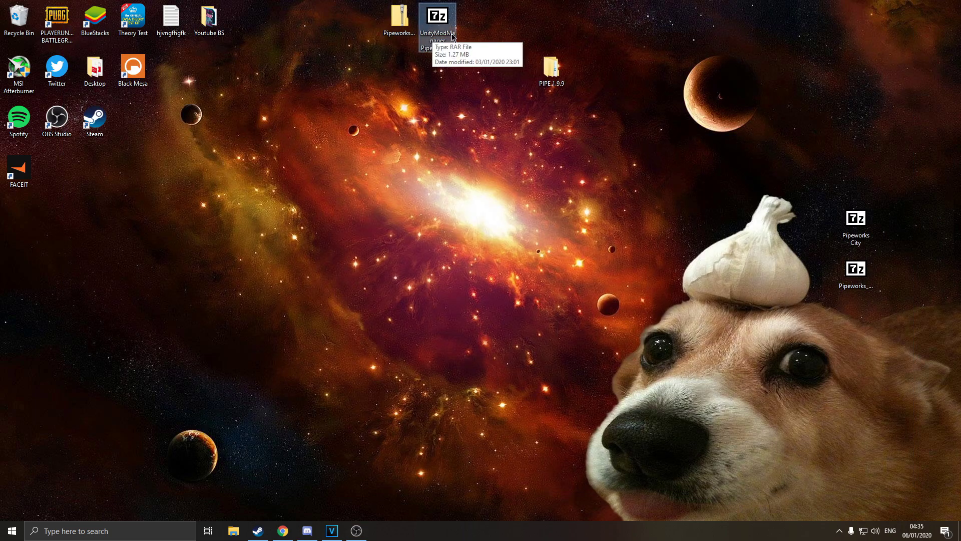
{"action": "right_click", "coordinate": [435, 41]}
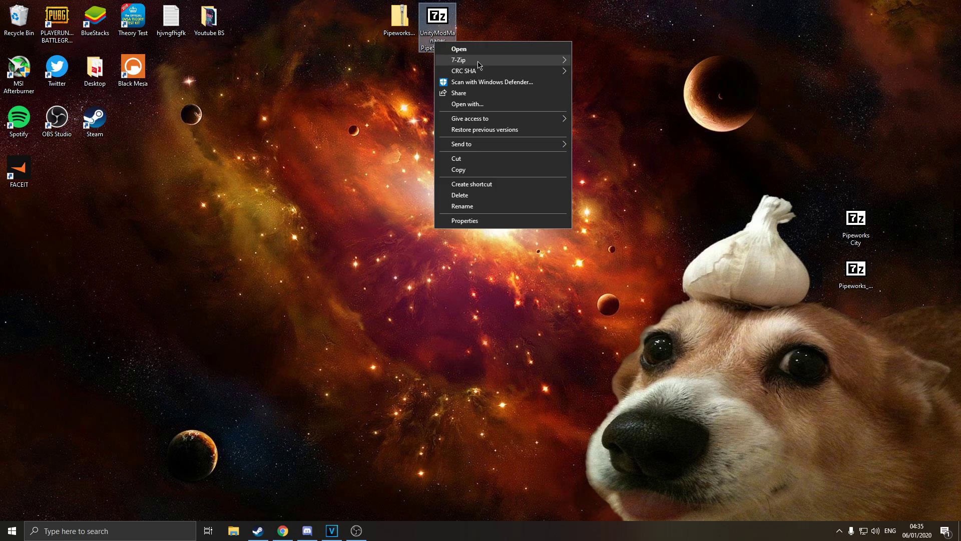
{"action": "mouse_move", "coordinate": [480, 63]}
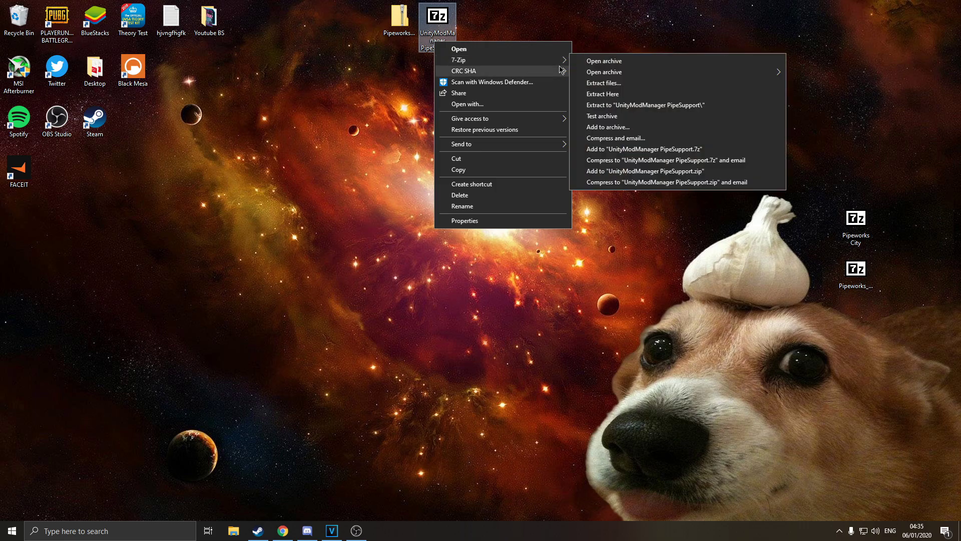
{"action": "left_click", "coordinate": [634, 105]}
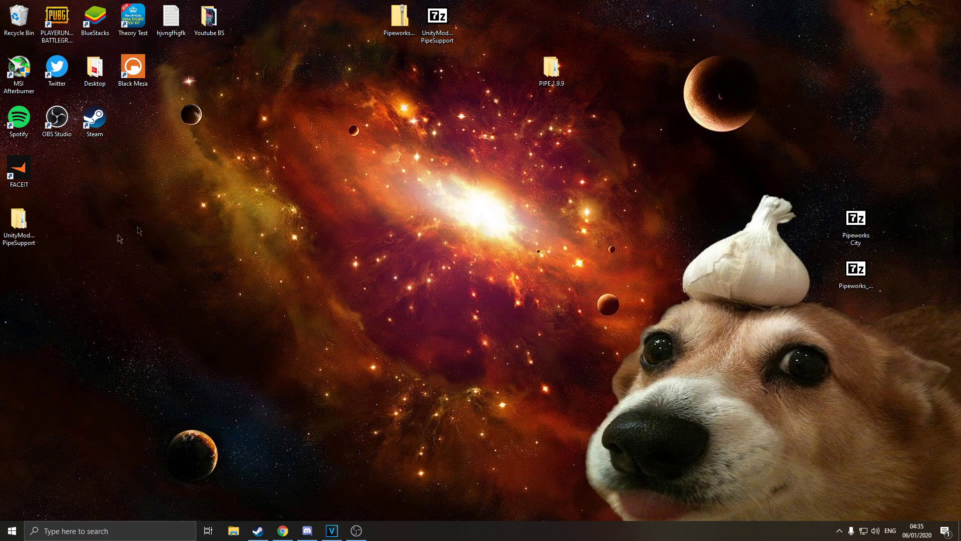
{"action": "left_click_drag", "start_coordinate": [25, 228], "coordinate": [490, 25]}
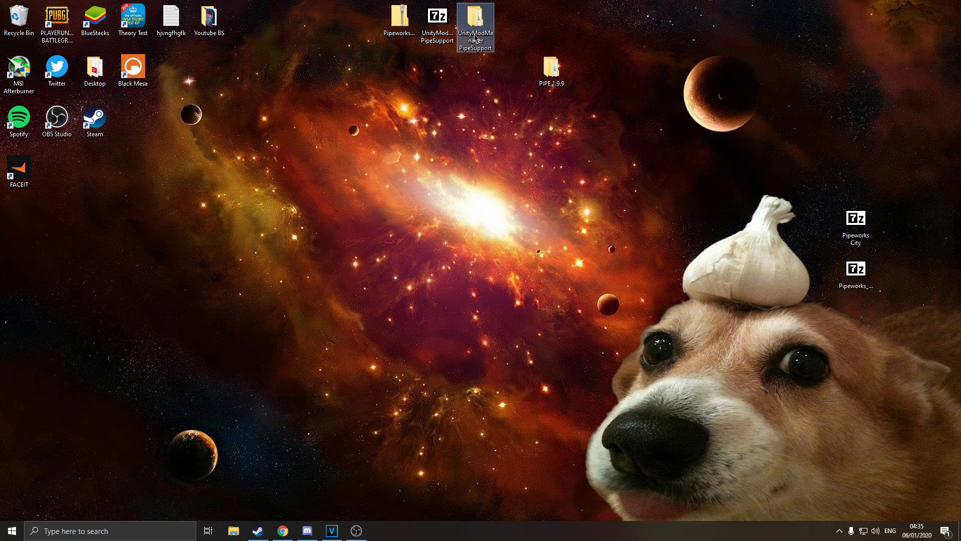
Step: Launch the UnityModManager application from the extracted UnityModManager folder and choose PIPE as the game
{"action": "double_click", "coordinate": [476, 20]}
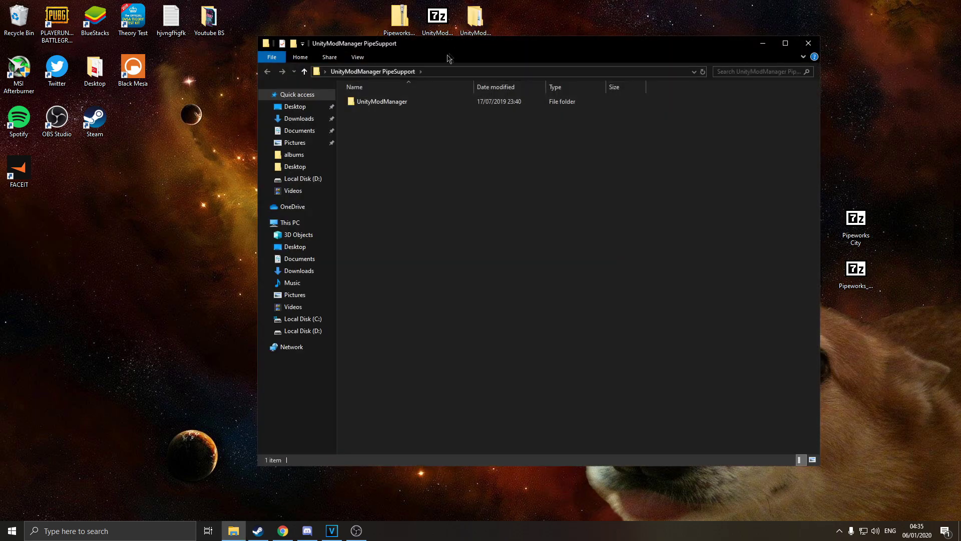
{"action": "double_click", "coordinate": [381, 101]}
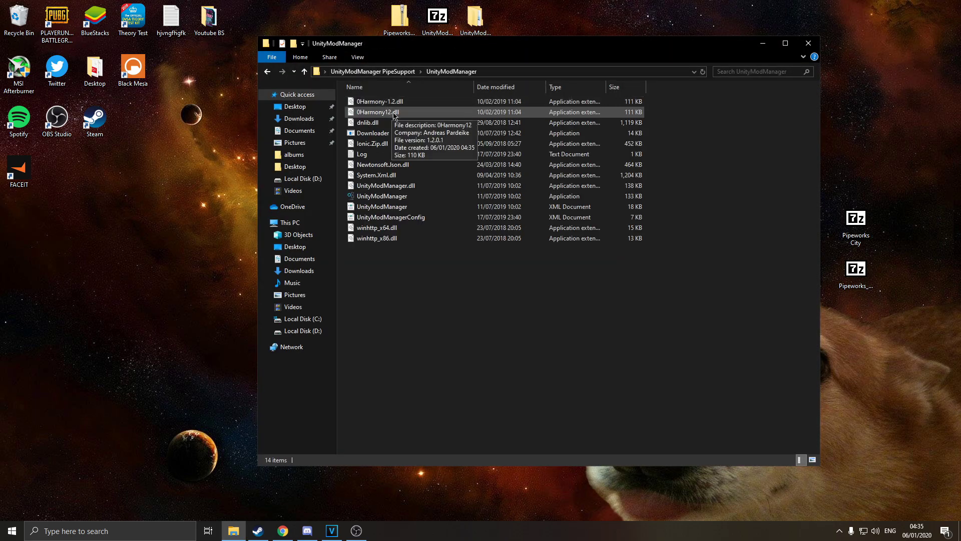
{"action": "double_click", "coordinate": [401, 200]}
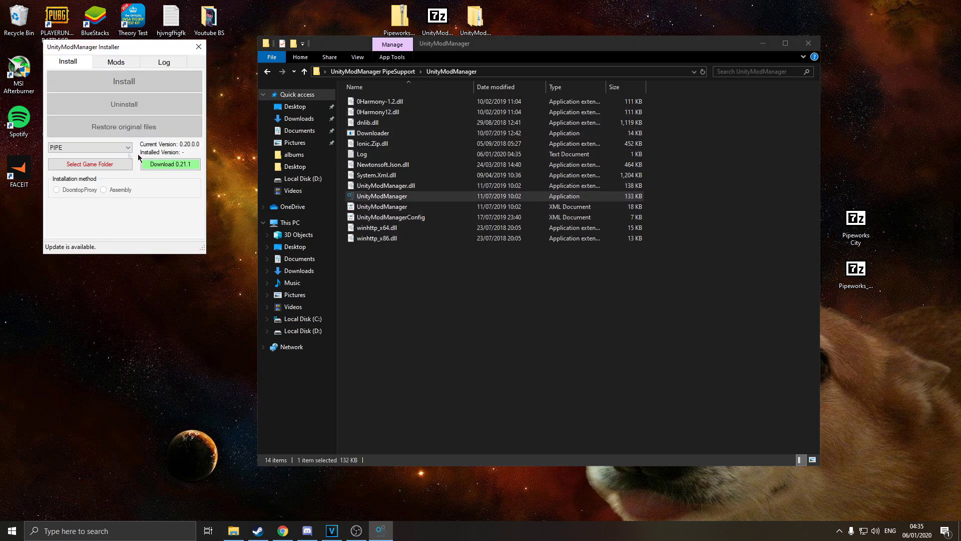
{"action": "left_click", "coordinate": [75, 147]}
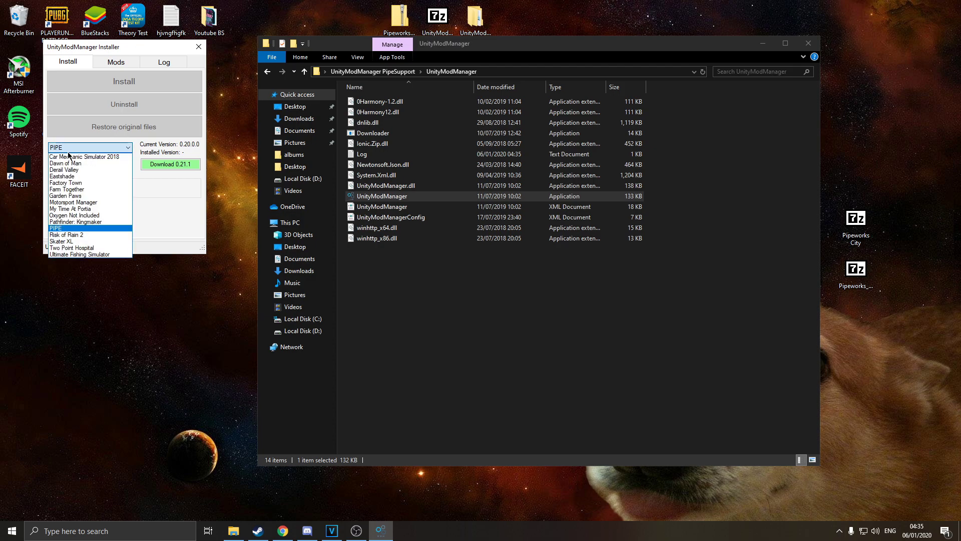
{"action": "left_click", "coordinate": [97, 228]}
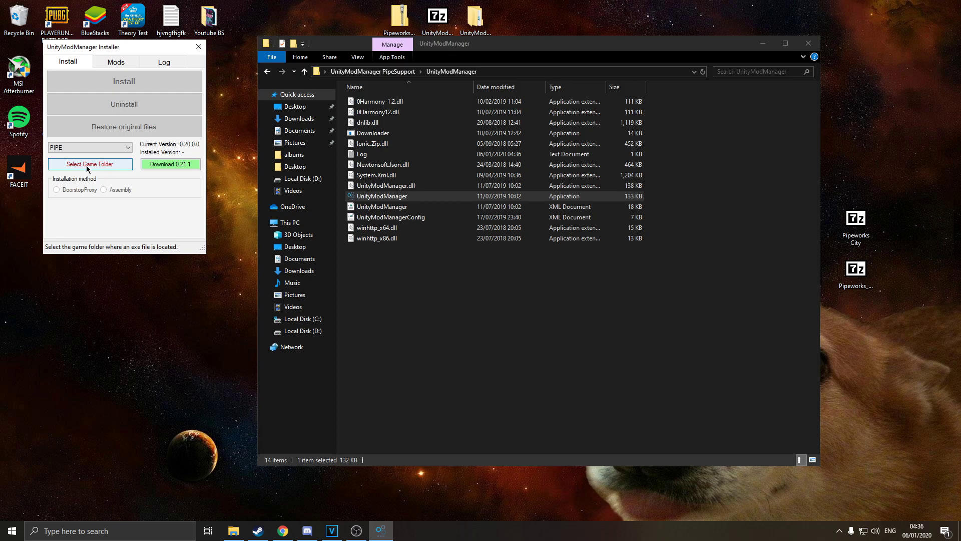
Step: Try to set the desktop folder PIPE 1.9.9 as the installer's game folder
{"action": "left_click", "coordinate": [86, 165]}
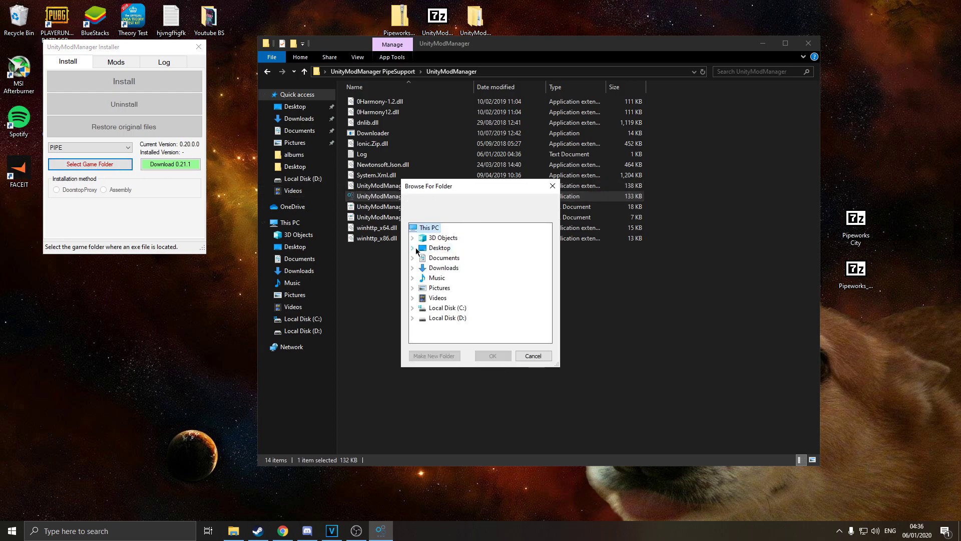
{"action": "left_click", "coordinate": [413, 247]}
{"action": "left_click", "coordinate": [452, 269]}
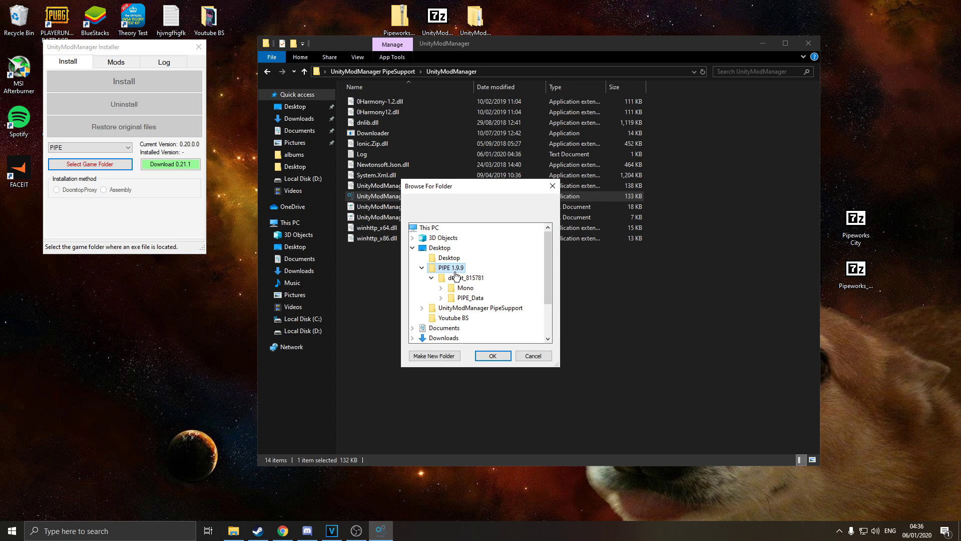
{"action": "left_click", "coordinate": [498, 358]}
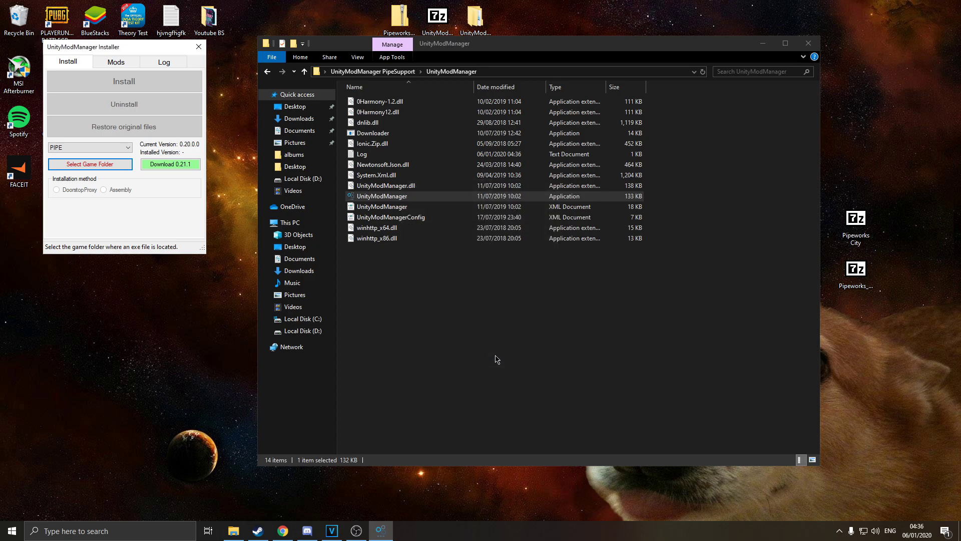
Step: Set the game folder to depot_815781 inside PIPE 1.9.9 and install the mod manager using the Assembly method
{"action": "left_click", "coordinate": [102, 164]}
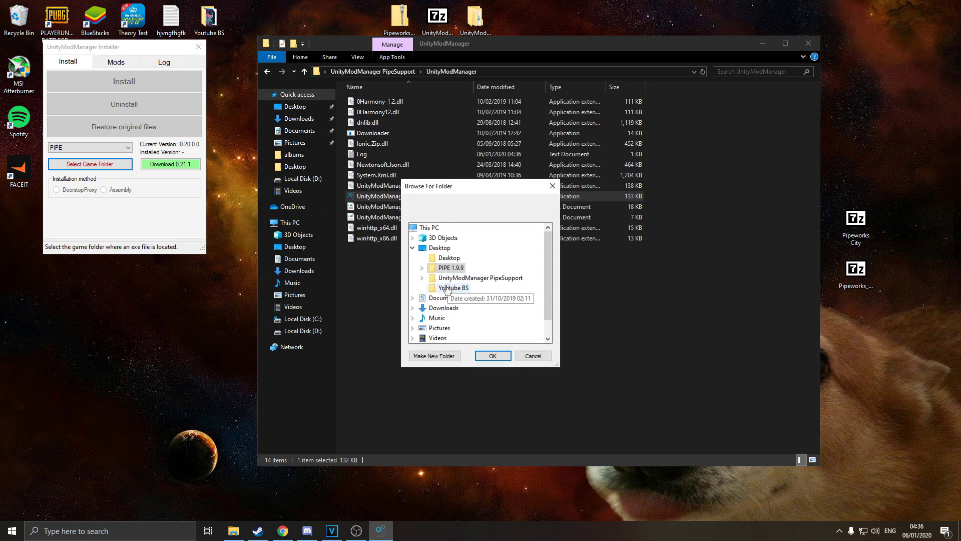
{"action": "left_click", "coordinate": [493, 356]}
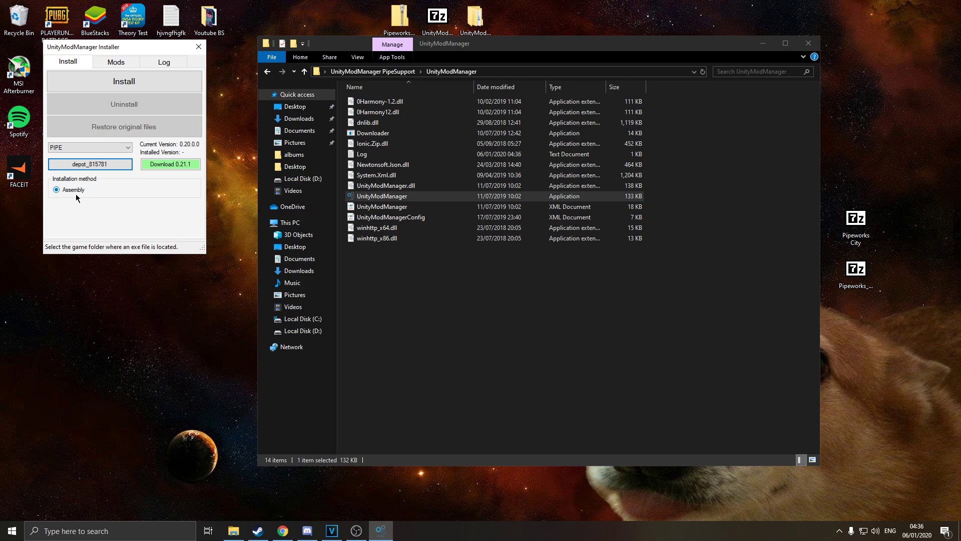
{"action": "left_click", "coordinate": [129, 82]}
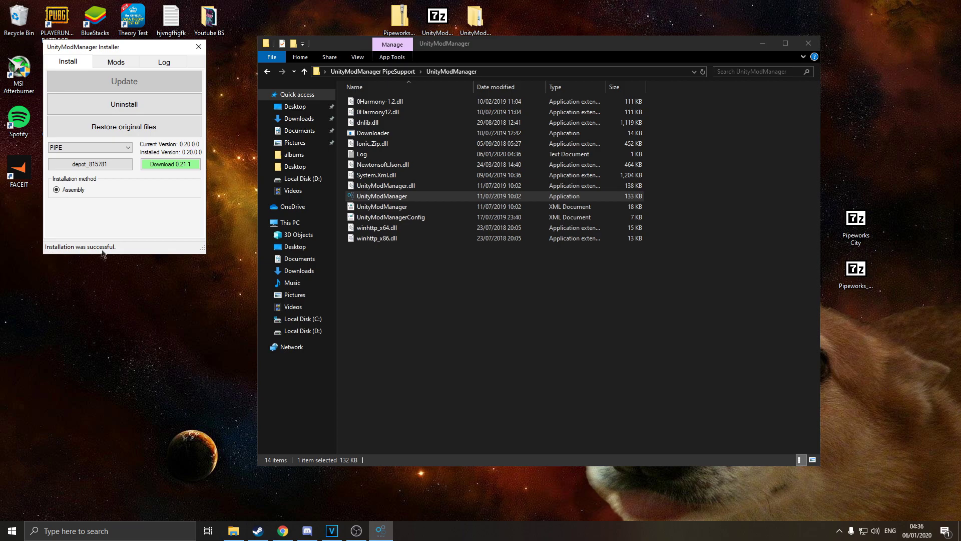
Step: Close the UnityModManager folder, install the PipeworksMapImporter zip as a mod in the installer and move its window aside
{"action": "left_click", "coordinate": [109, 63]}
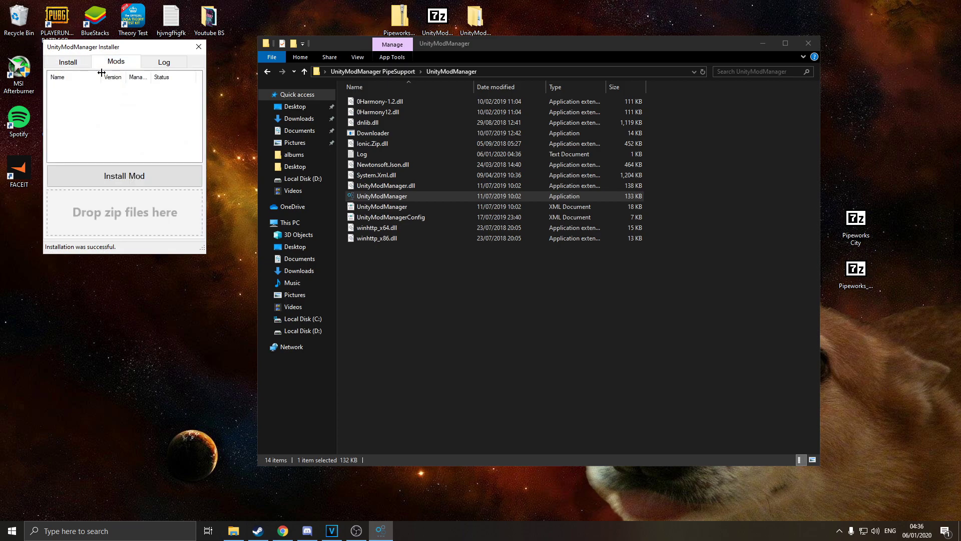
{"action": "left_click", "coordinate": [808, 44]}
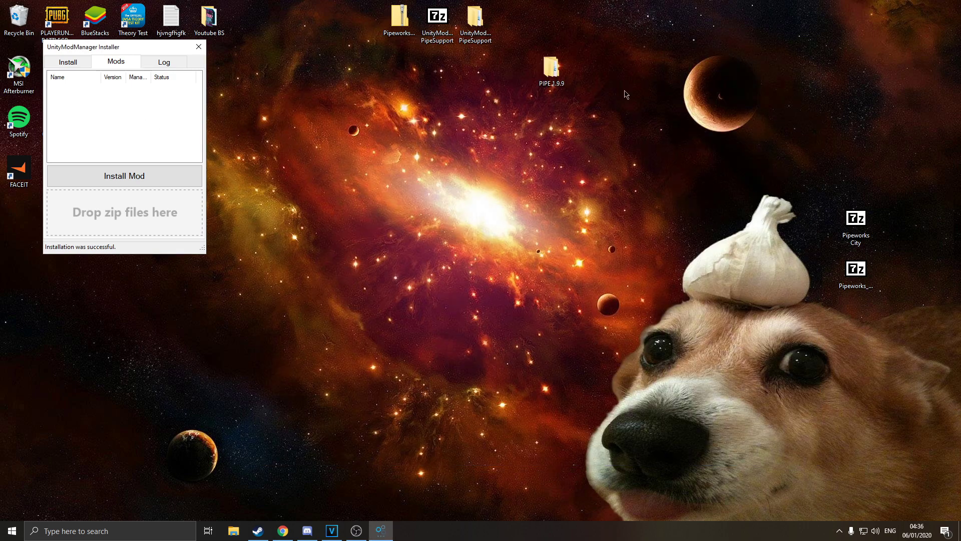
{"action": "left_click", "coordinate": [401, 25]}
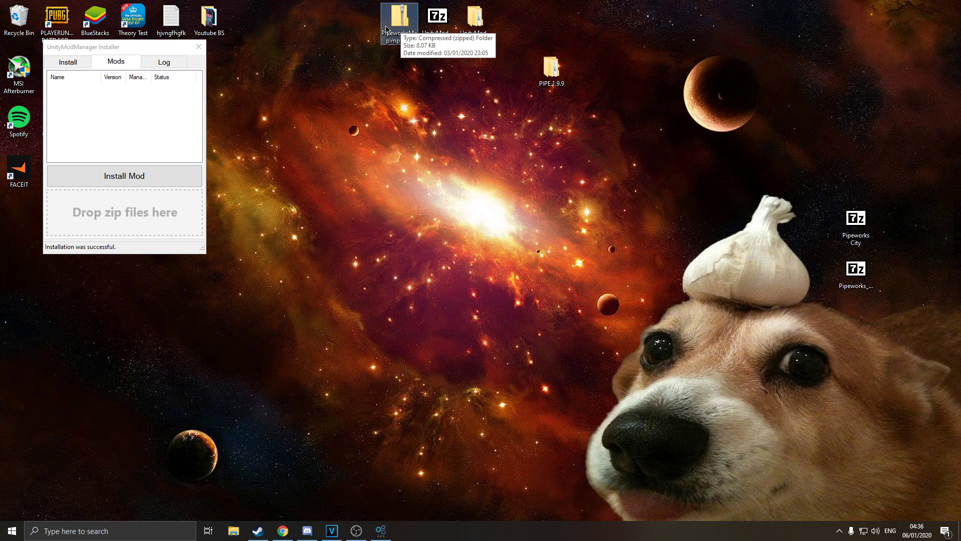
{"action": "left_click_drag", "start_coordinate": [407, 26], "coordinate": [115, 214]}
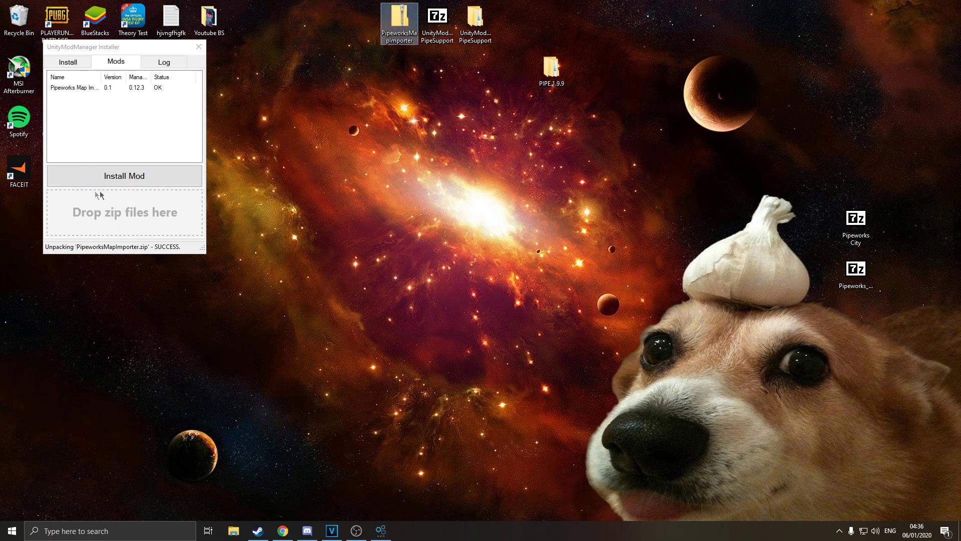
{"action": "left_click", "coordinate": [97, 86]}
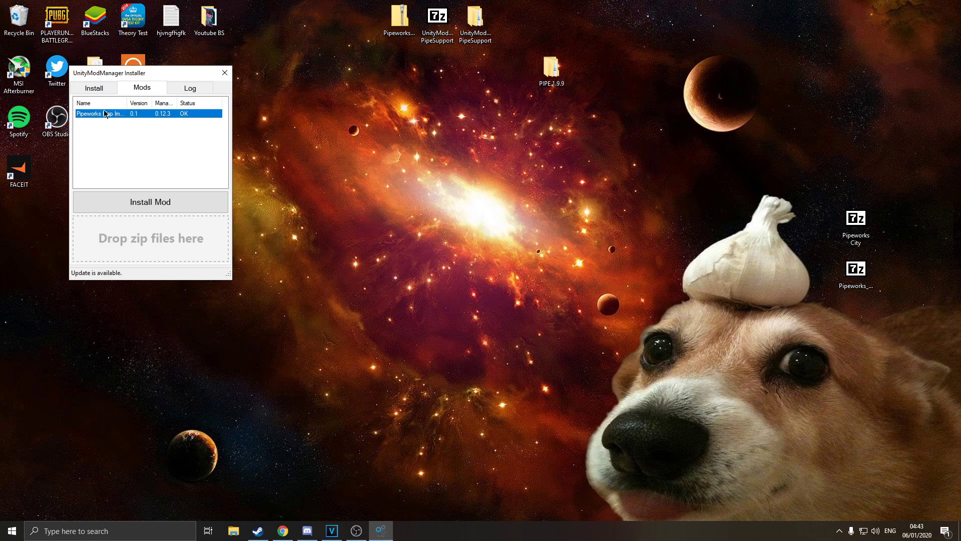
{"action": "left_click_drag", "start_coordinate": [110, 75], "coordinate": [221, 88]}
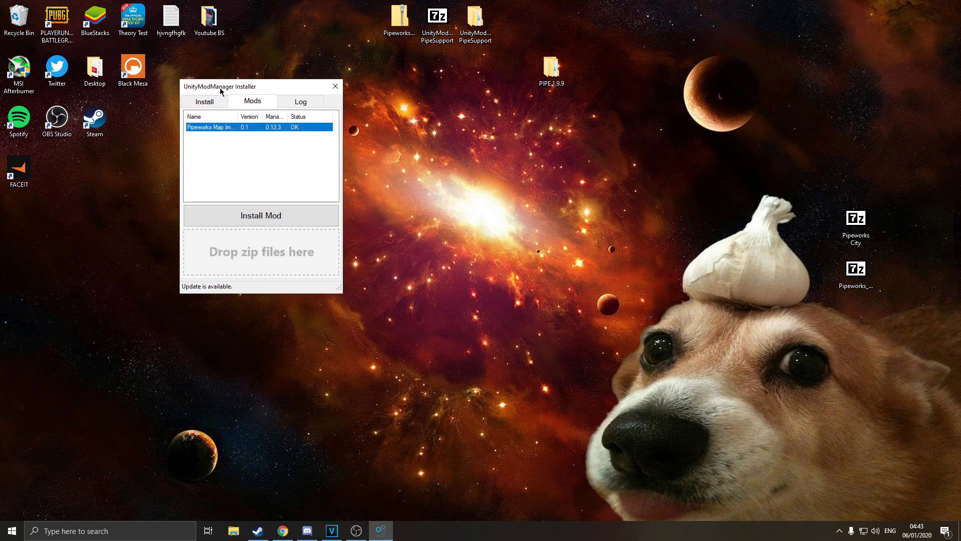
Step: Create a folder named CustomMaps in PIPE_Data, inside the depot_815781 folder of PIPE 1.9.9
{"action": "double_click", "coordinate": [555, 82]}
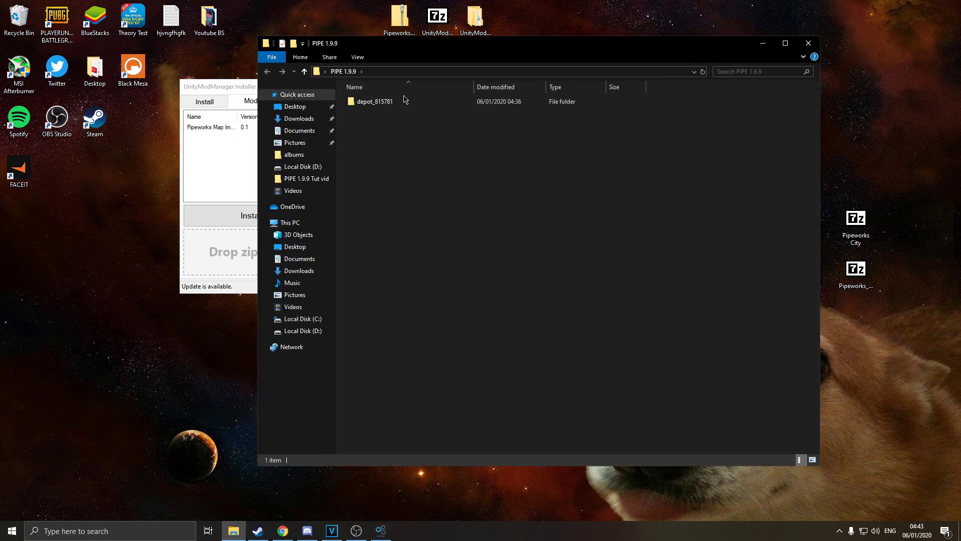
{"action": "double_click", "coordinate": [401, 101]}
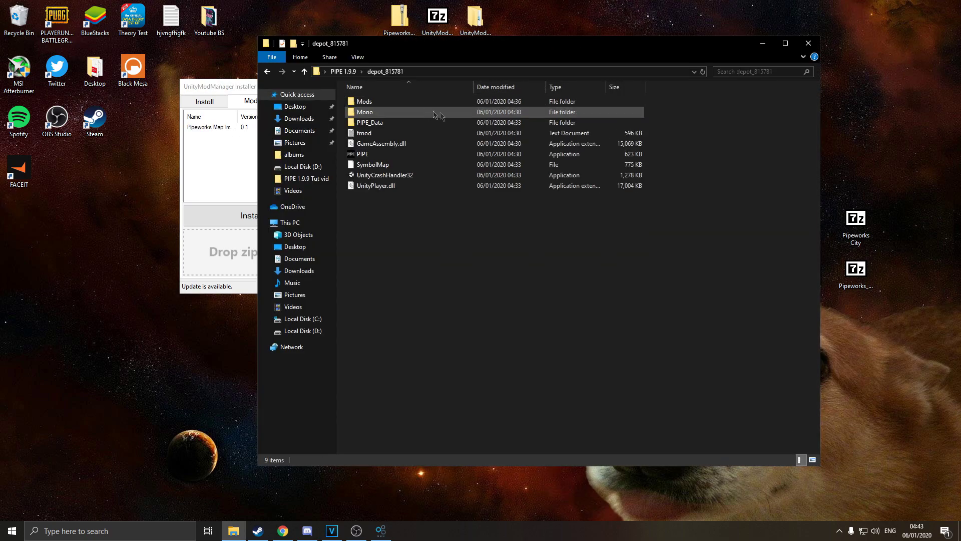
{"action": "double_click", "coordinate": [375, 124]}
{"action": "right_click", "coordinate": [373, 221]}
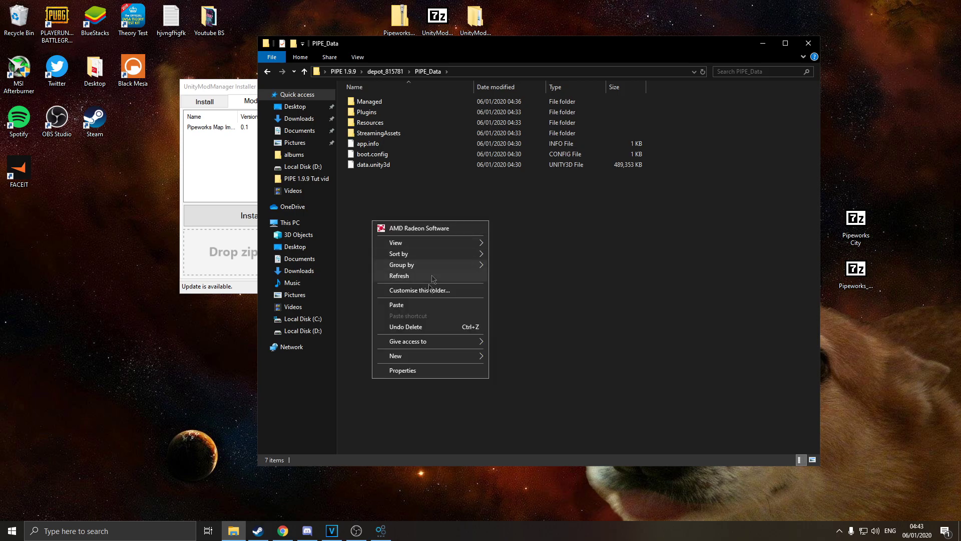
{"action": "mouse_move", "coordinate": [436, 355]}
{"action": "left_click", "coordinate": [522, 364]}
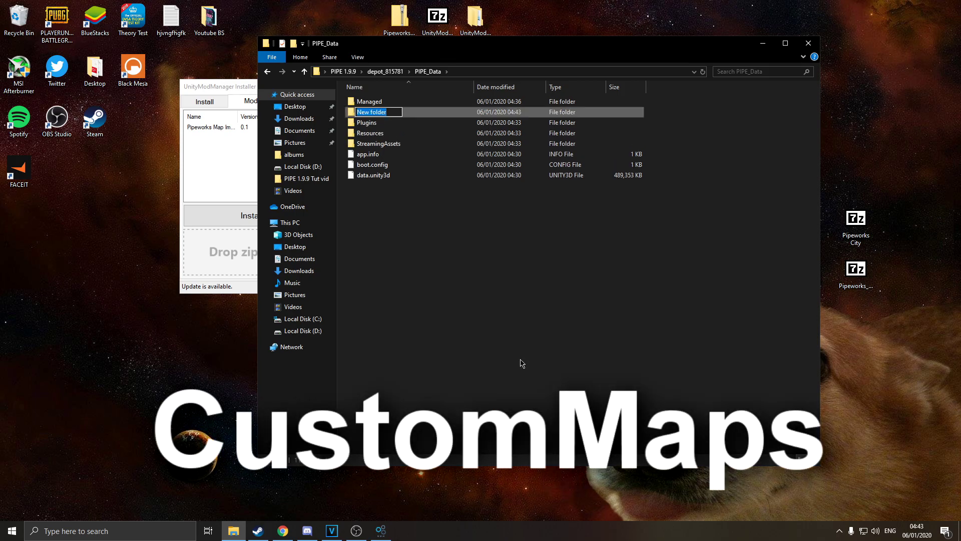
{"action": "type", "text": "CustomMaps"}
{"action": "key", "text": "Return"}
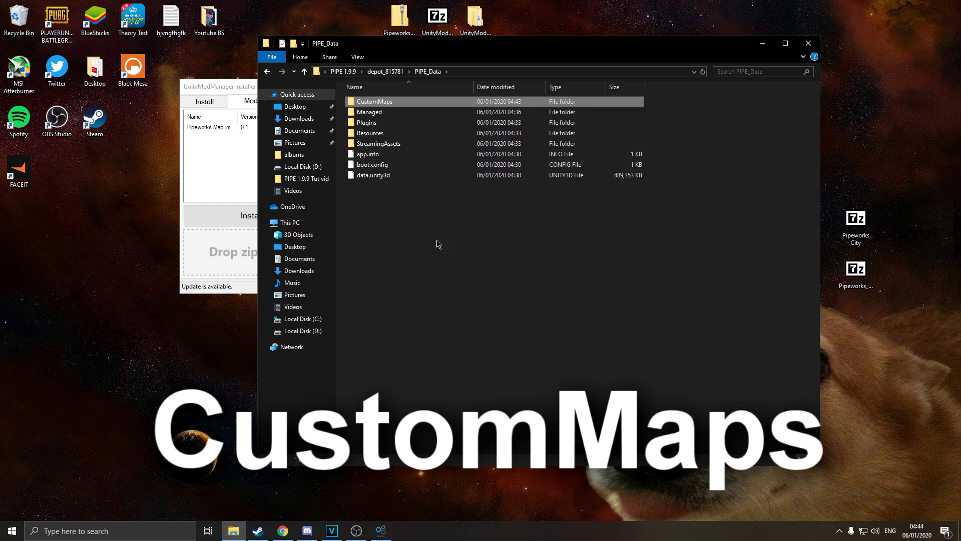
Step: Close the PIPE_Data folder window and the UnityModManager installer
{"action": "left_click", "coordinate": [855, 265]}
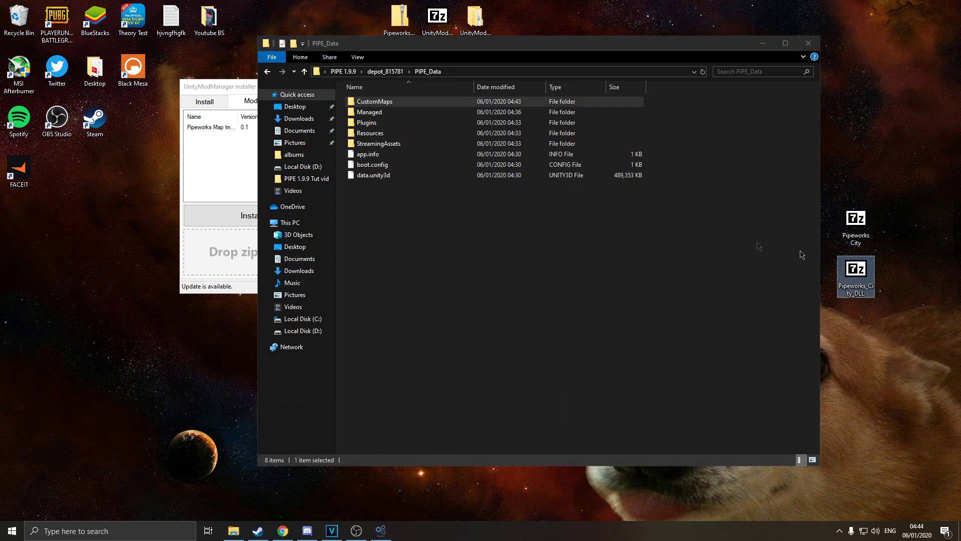
{"action": "left_click", "coordinate": [808, 43]}
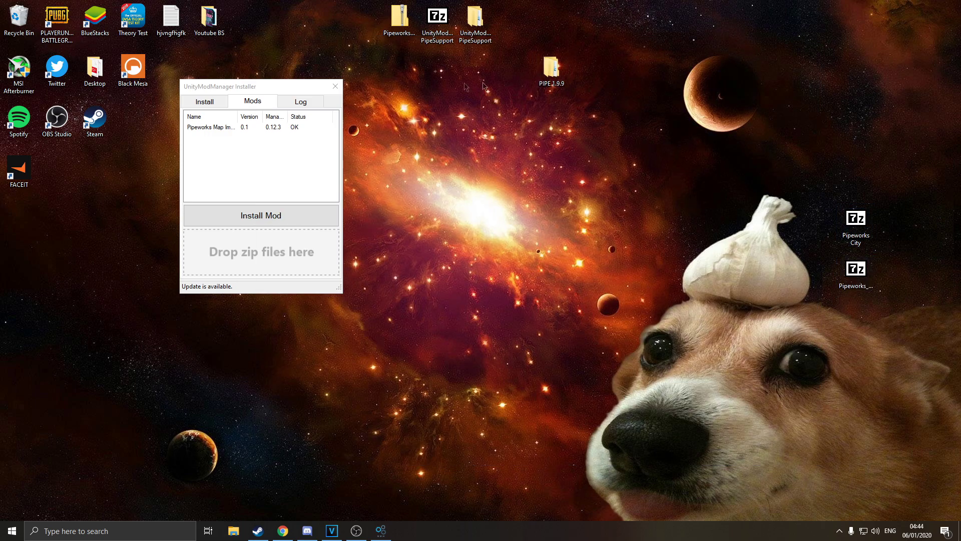
{"action": "left_click", "coordinate": [334, 87]}
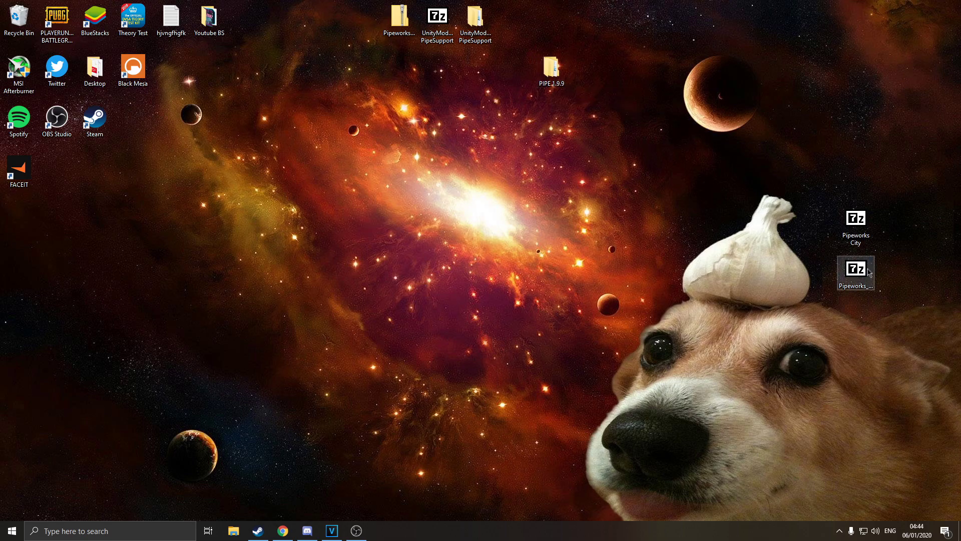
Step: Launch PIPE from the depot_815781 folder in PIPE 1.9.9 and dismiss the in-game Mod Manager window
{"action": "double_click", "coordinate": [553, 84]}
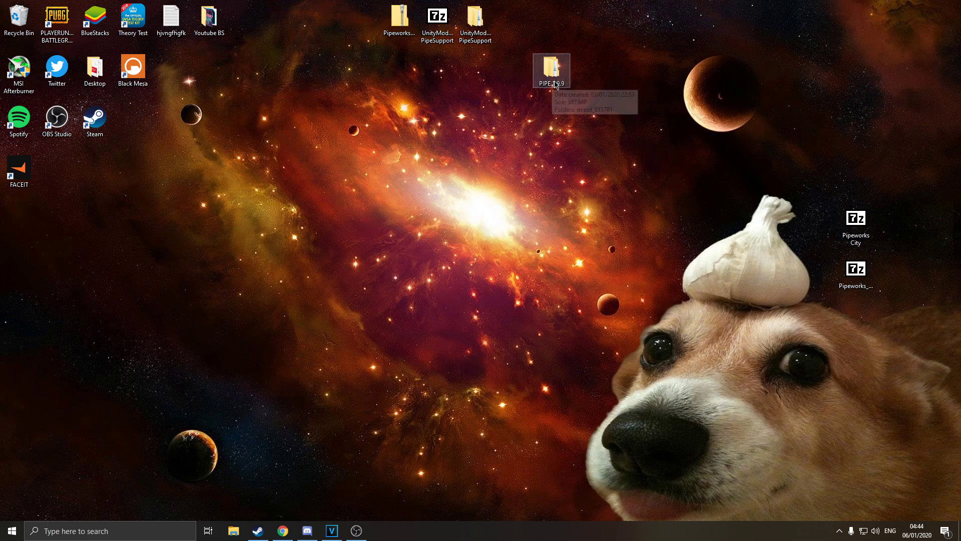
{"action": "double_click", "coordinate": [423, 103]}
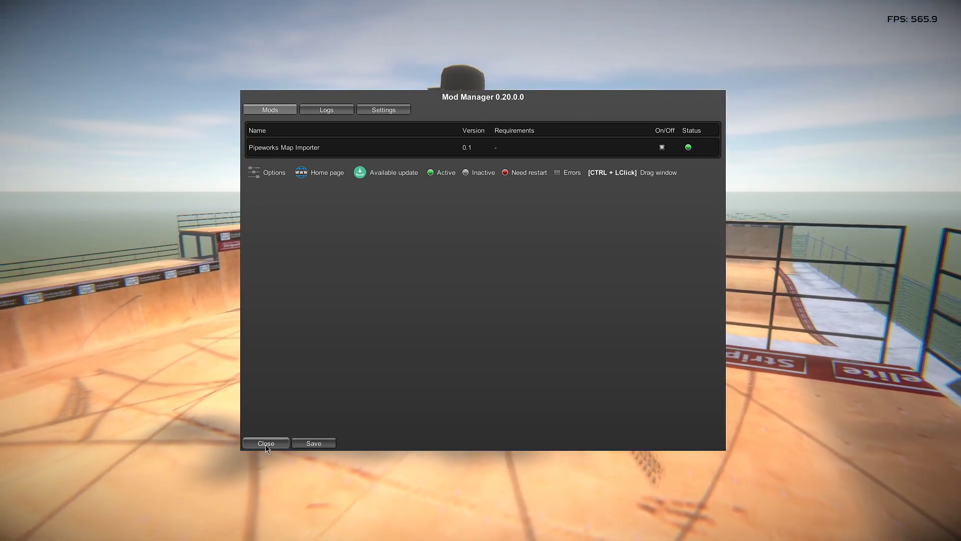
{"action": "left_click", "coordinate": [265, 443]}
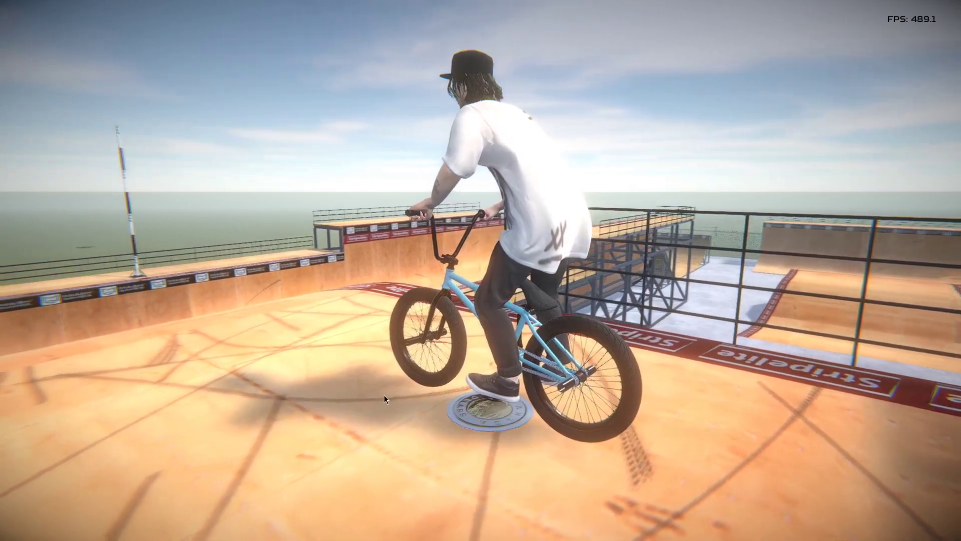
{"action": "key", "text": "F8"}
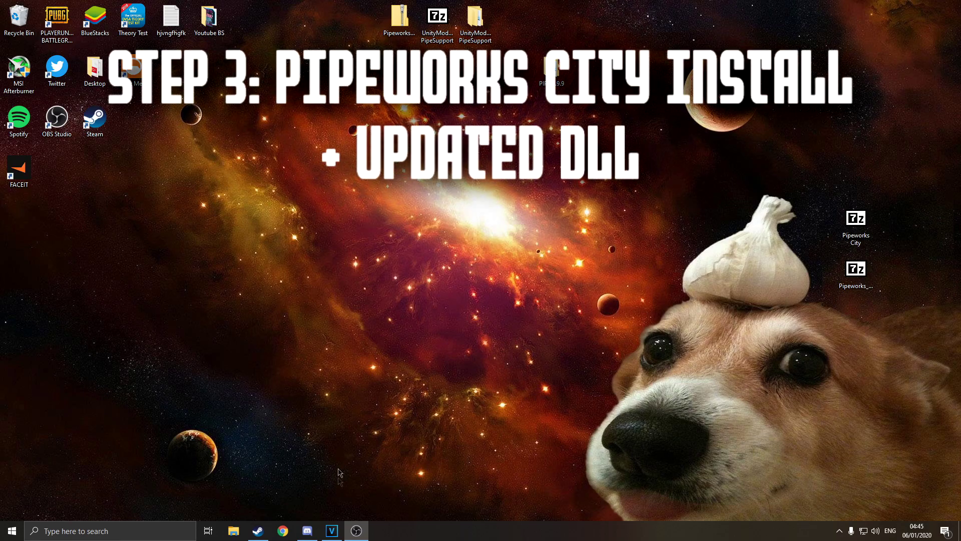
Step: Switch to Discord and read the map and DLL posts in the Pipeworks server's pipeworks-city channel
{"action": "left_click", "coordinate": [308, 531]}
{"action": "scroll", "coordinate": [135, 320], "scroll_direction": "down", "scroll_amount": 6}
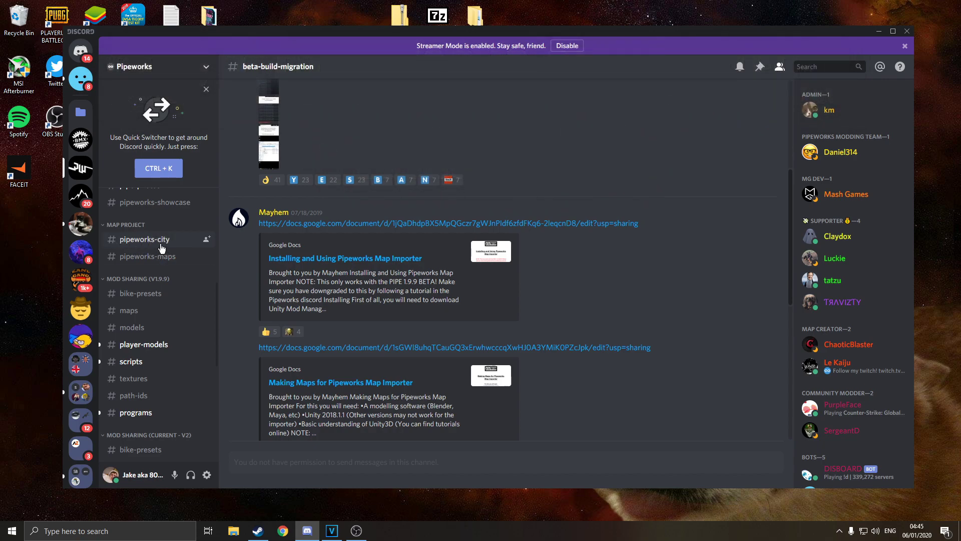
{"action": "left_click", "coordinate": [162, 246]}
{"action": "scroll", "coordinate": [459, 251], "scroll_direction": "down", "scroll_amount": 2}
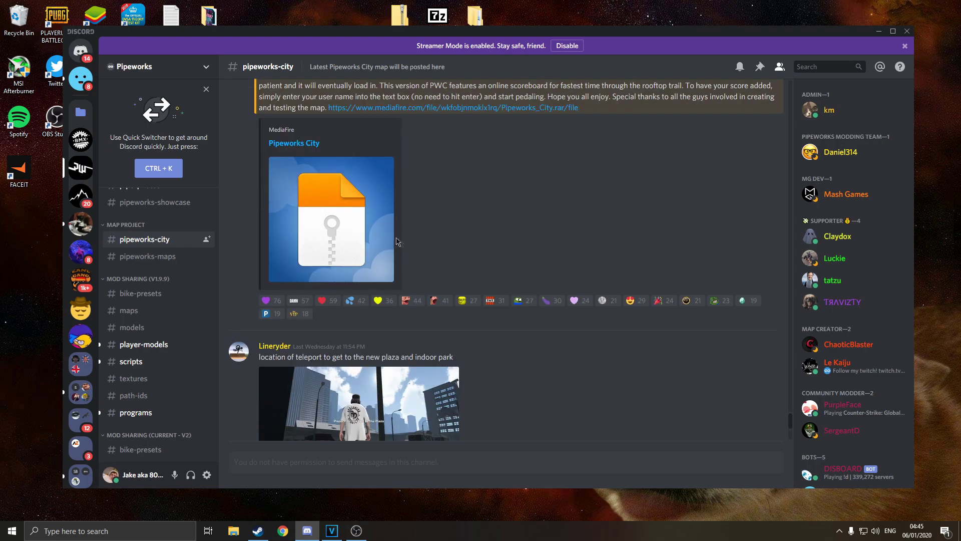
{"action": "scroll", "coordinate": [426, 221], "scroll_direction": "up", "scroll_amount": 1}
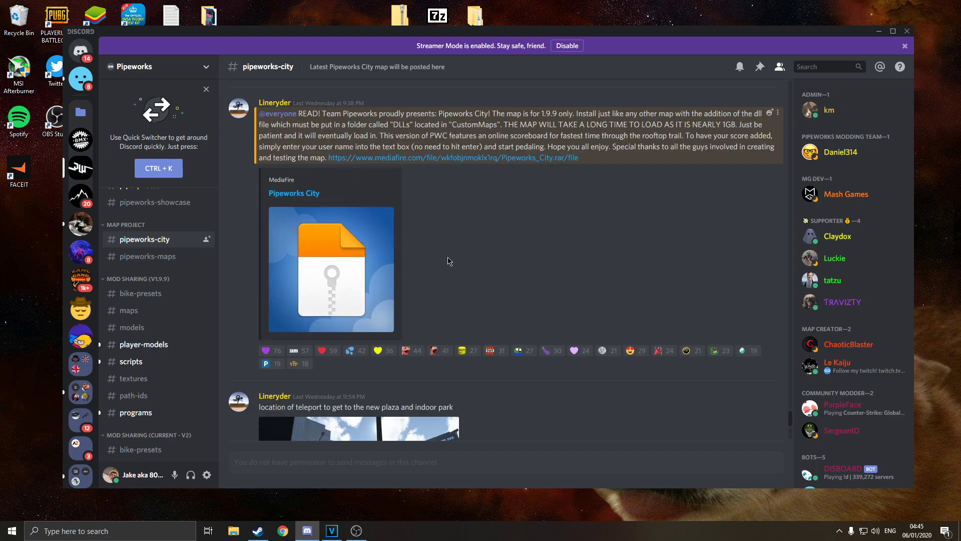
{"action": "scroll", "coordinate": [451, 263], "scroll_direction": "down", "scroll_amount": 5}
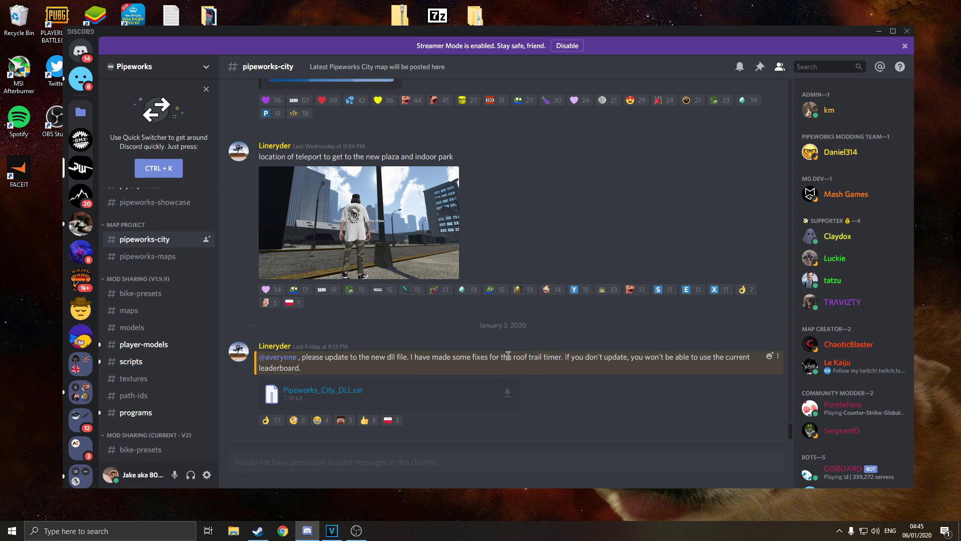
{"action": "left_click_drag", "start_coordinate": [513, 356], "coordinate": [566, 359]}
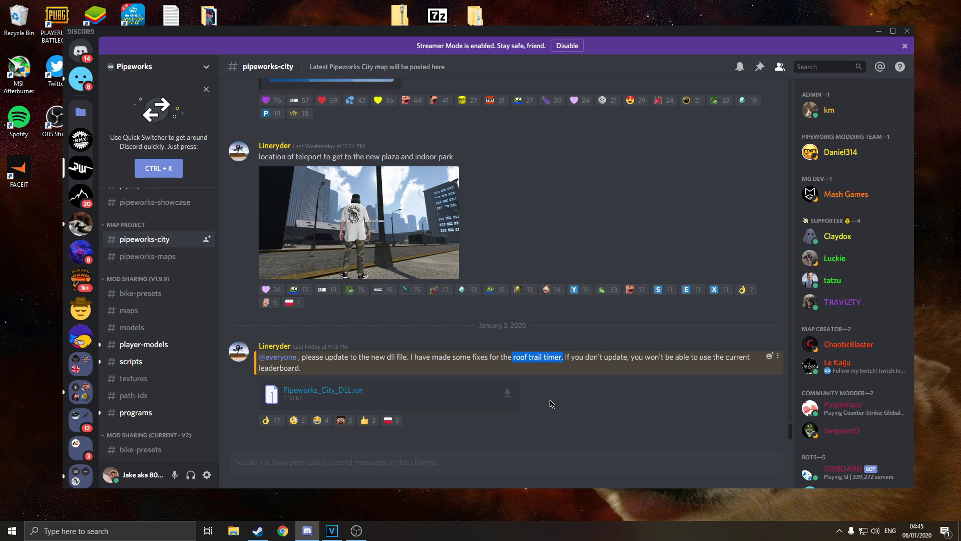
{"action": "left_click", "coordinate": [545, 377]}
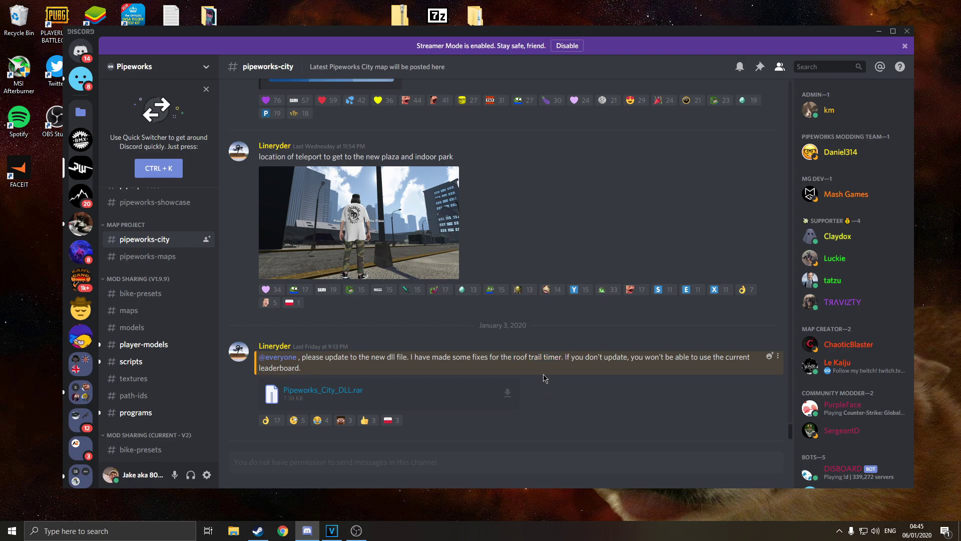
Step: View the MediaFire download page linked in the Pipeworks City post, and close the browser
{"action": "scroll", "coordinate": [469, 201], "scroll_direction": "up", "scroll_amount": 5}
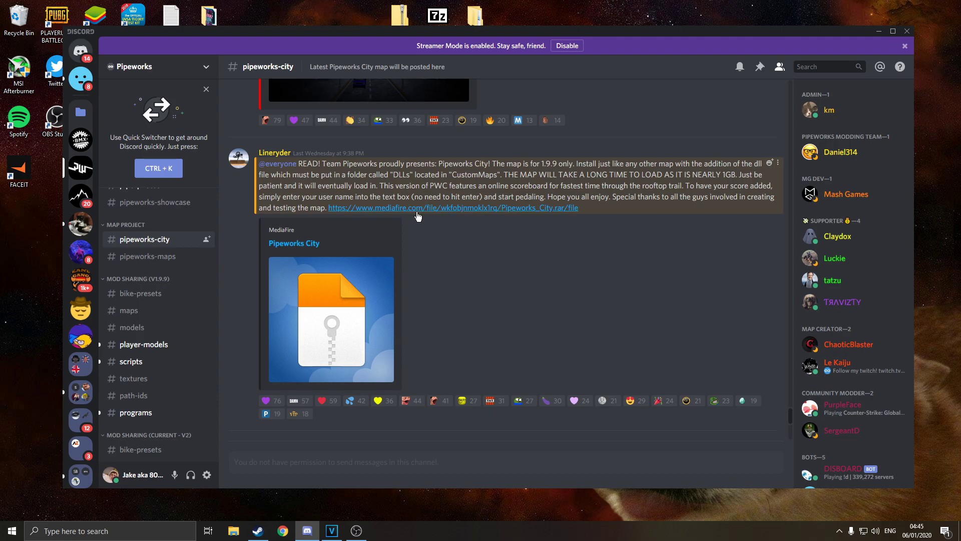
{"action": "left_click", "coordinate": [418, 208]}
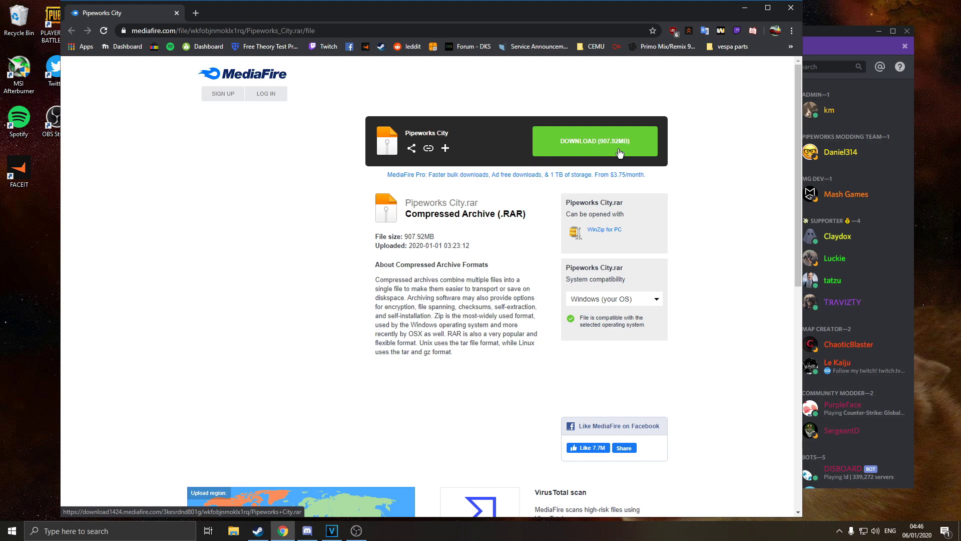
{"action": "left_click", "coordinate": [791, 7]}
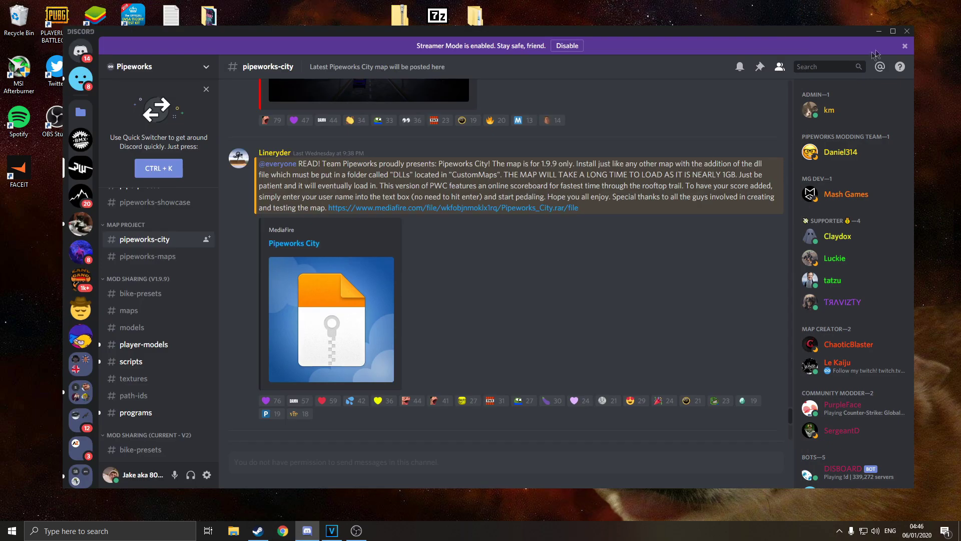
Step: Minimize Discord and select the Pipeworks City and Pipeworks_City_DLL archives on the desktop
{"action": "left_click", "coordinate": [878, 33]}
{"action": "left_click", "coordinate": [855, 223]}
{"action": "left_click", "coordinate": [856, 270], "text": "ctrl"}
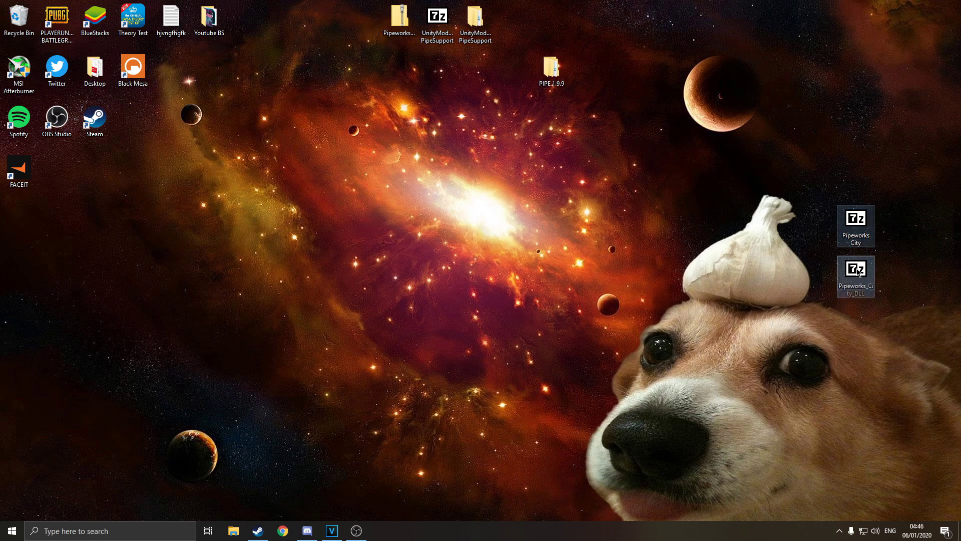
{"action": "left_click", "coordinate": [856, 270], "text": "ctrl"}
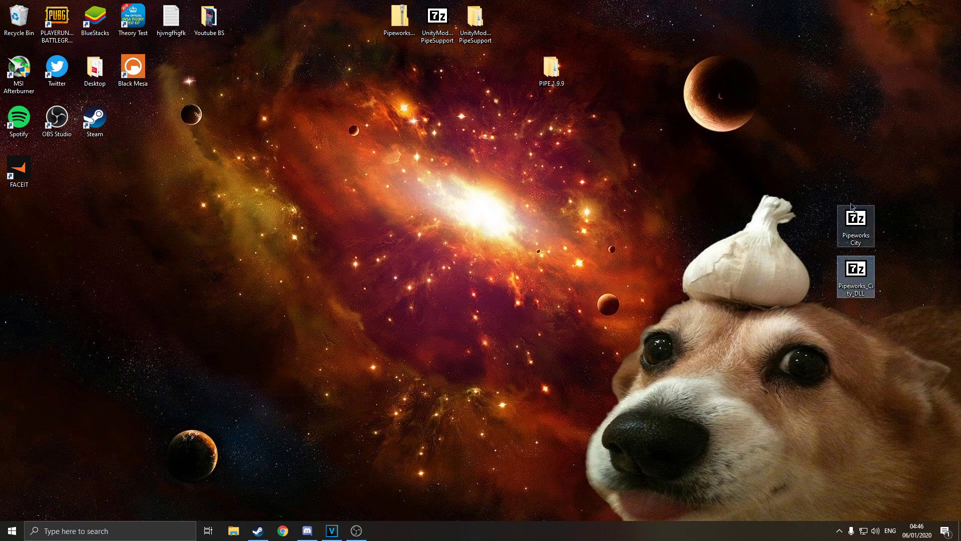
Step: Open the CustomMaps folder inside PIPE_Data of depot_815781, with the folder window moved clear of the desktop archives
{"action": "double_click", "coordinate": [559, 80]}
{"action": "left_click_drag", "start_coordinate": [401, 50], "coordinate": [168, 72]}
{"action": "double_click", "coordinate": [142, 125]}
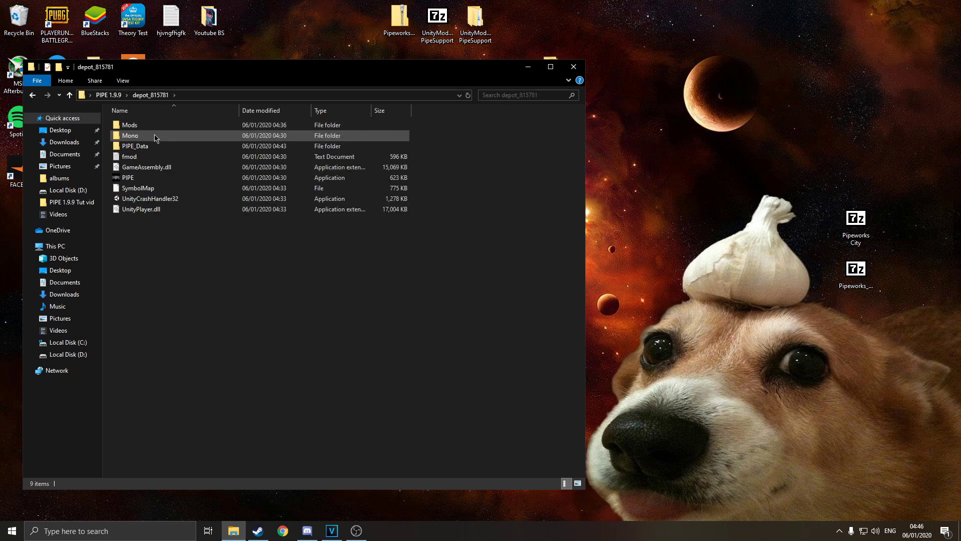
{"action": "double_click", "coordinate": [128, 148]}
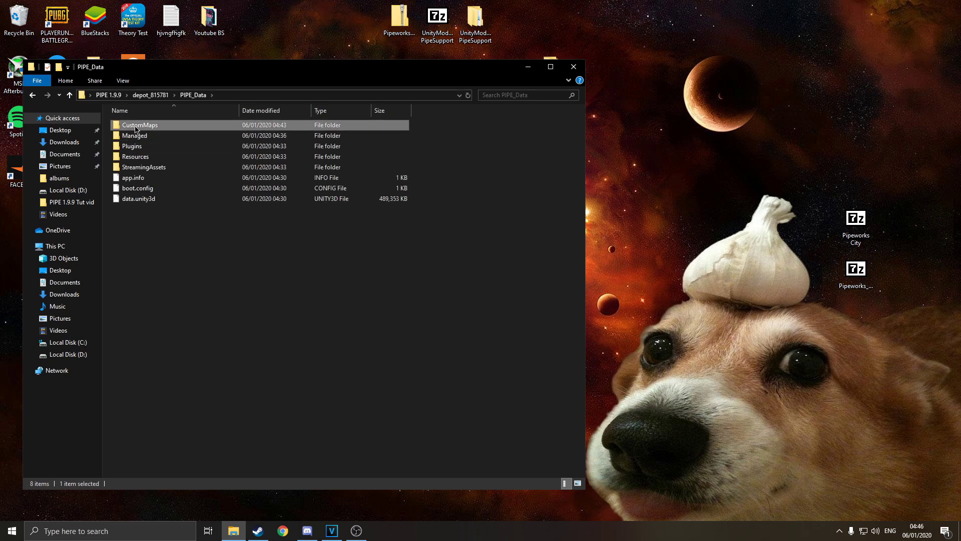
{"action": "double_click", "coordinate": [135, 126]}
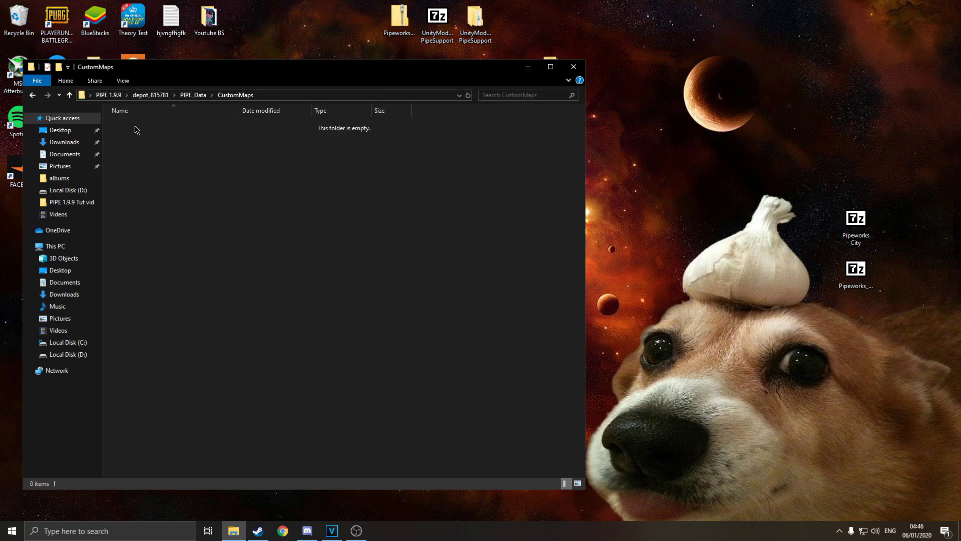
Step: Open the Pipeworks City archive beside the folder window and extract its DLLs folder into CustomMaps
{"action": "double_click", "coordinate": [855, 222]}
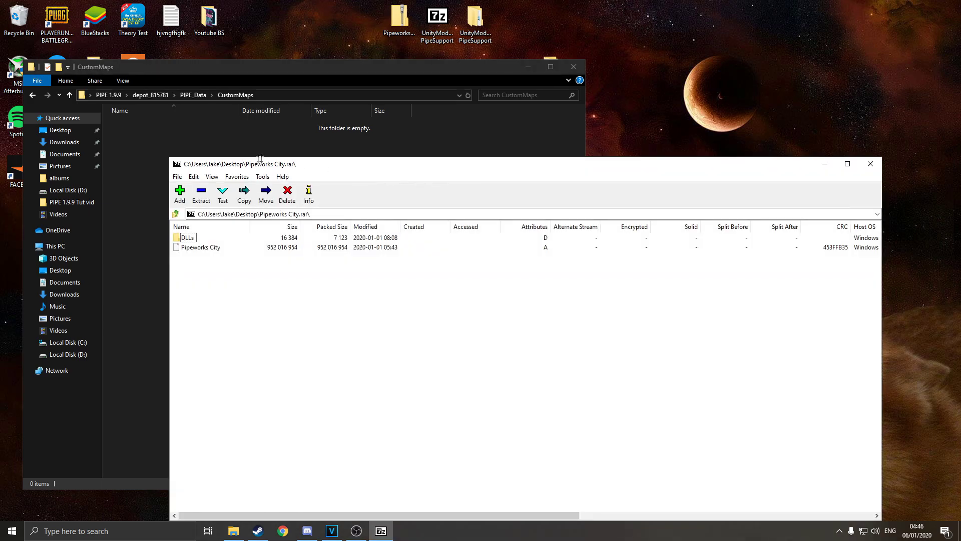
{"action": "left_click_drag", "start_coordinate": [262, 168], "coordinate": [466, 112]}
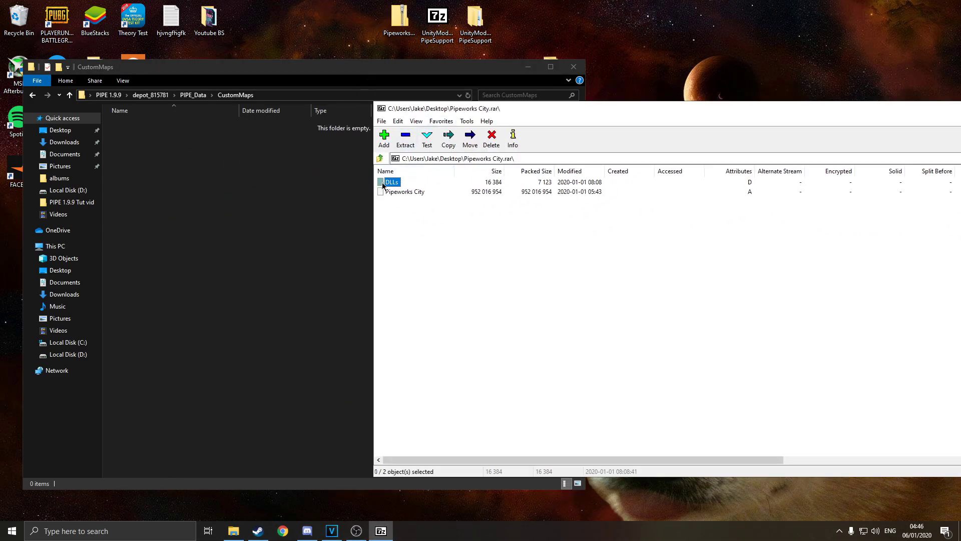
{"action": "left_click_drag", "start_coordinate": [300, 174], "coordinate": [176, 154]}
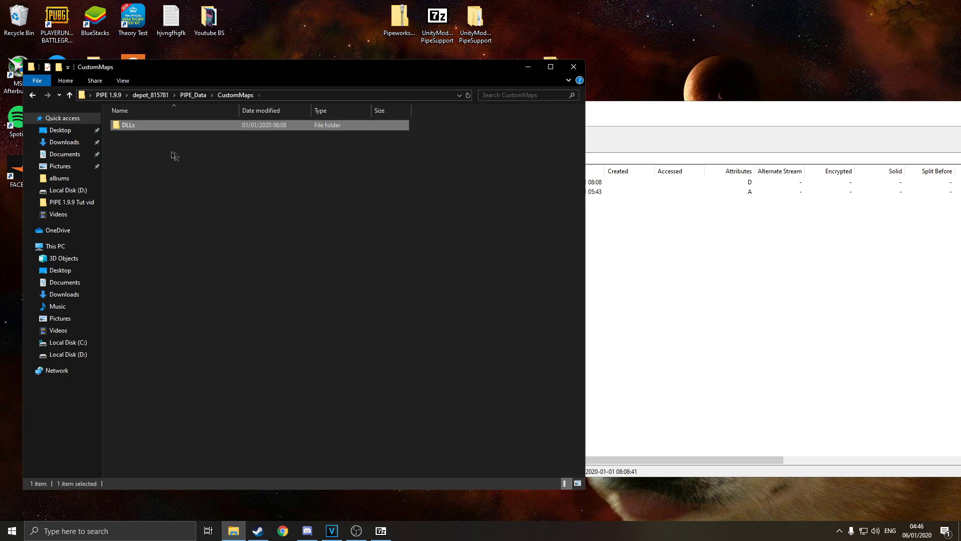
Step: Extract the Pipeworks City map file from the archive into the CustomMaps folder, and close the archive
{"action": "left_click", "coordinate": [672, 200]}
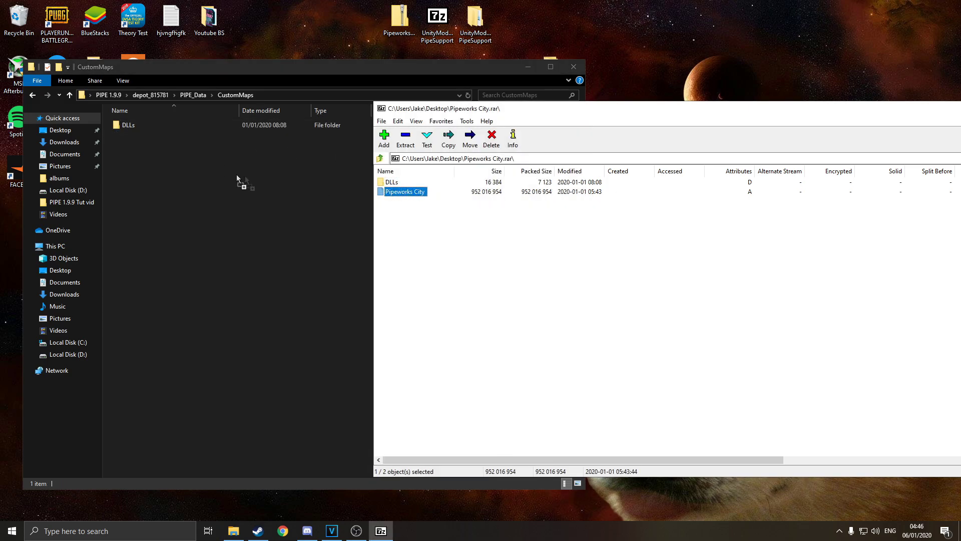
{"action": "left_click_drag", "start_coordinate": [237, 175], "coordinate": [237, 176]}
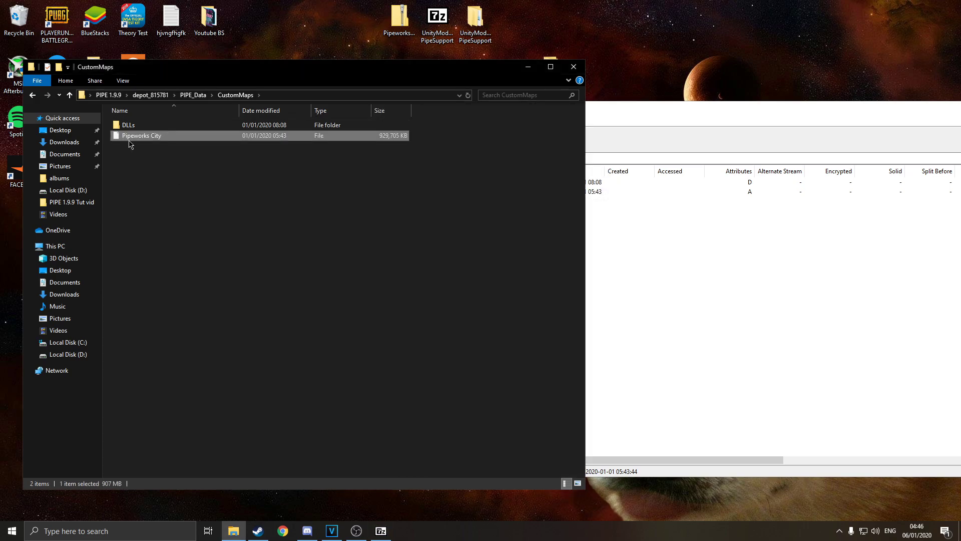
{"action": "left_click", "coordinate": [154, 185]}
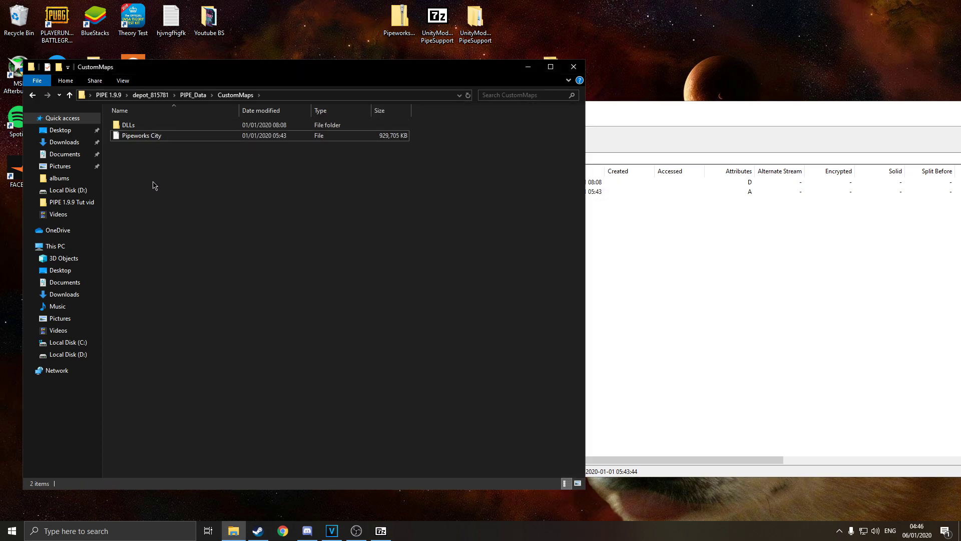
{"action": "left_click", "coordinate": [350, 136]}
{"action": "key", "text": "Up"}
{"action": "left_click", "coordinate": [354, 204]}
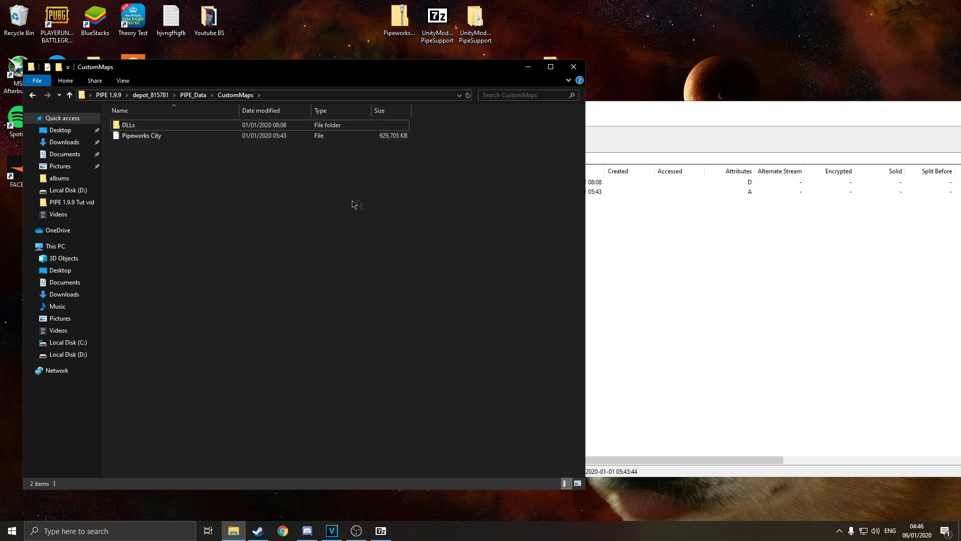
{"action": "left_click", "coordinate": [801, 116]}
{"action": "left_click_drag", "start_coordinate": [646, 111], "coordinate": [489, 107]}
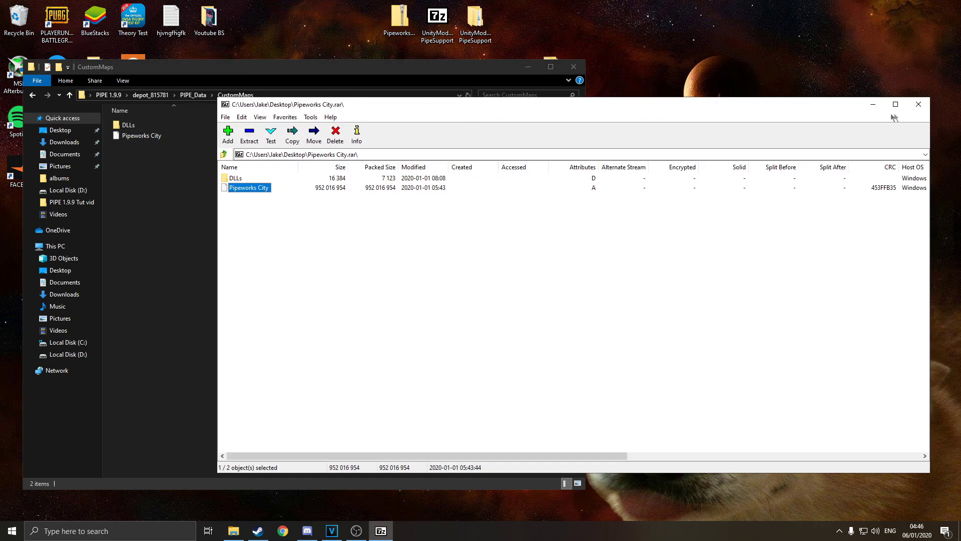
{"action": "left_click", "coordinate": [919, 104]}
Step: Group the used archives together on the desktop, and move the UnityModManager PipeSupport and PIPE 1.9.9 folders to the opposite corner
{"action": "left_click_drag", "start_coordinate": [857, 220], "coordinate": [346, 27]}
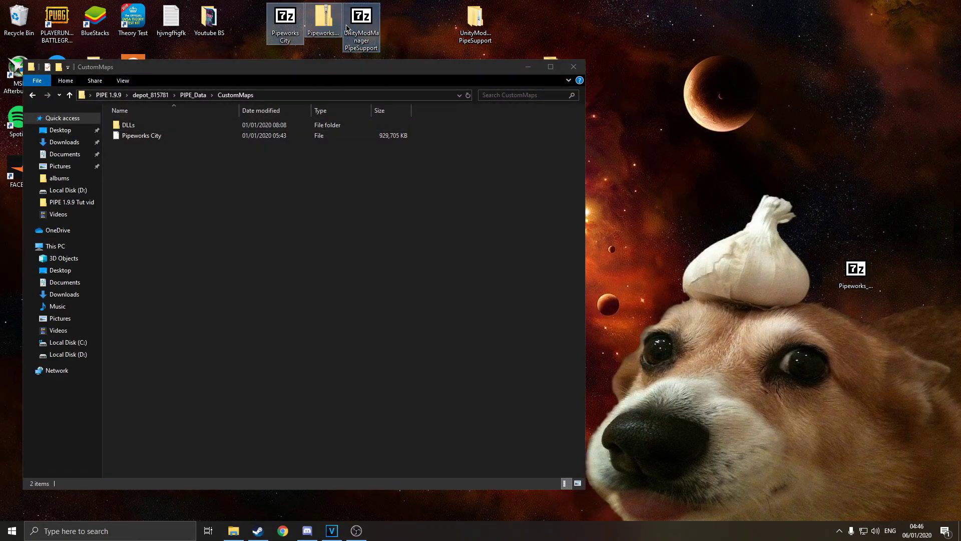
{"action": "left_click", "coordinate": [470, 25]}
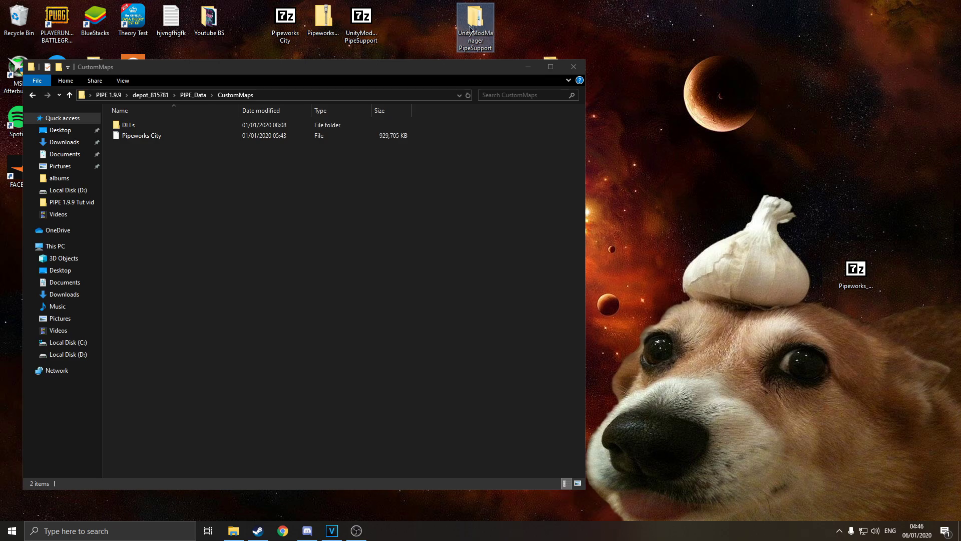
{"action": "left_click_drag", "start_coordinate": [469, 28], "coordinate": [555, 60]}
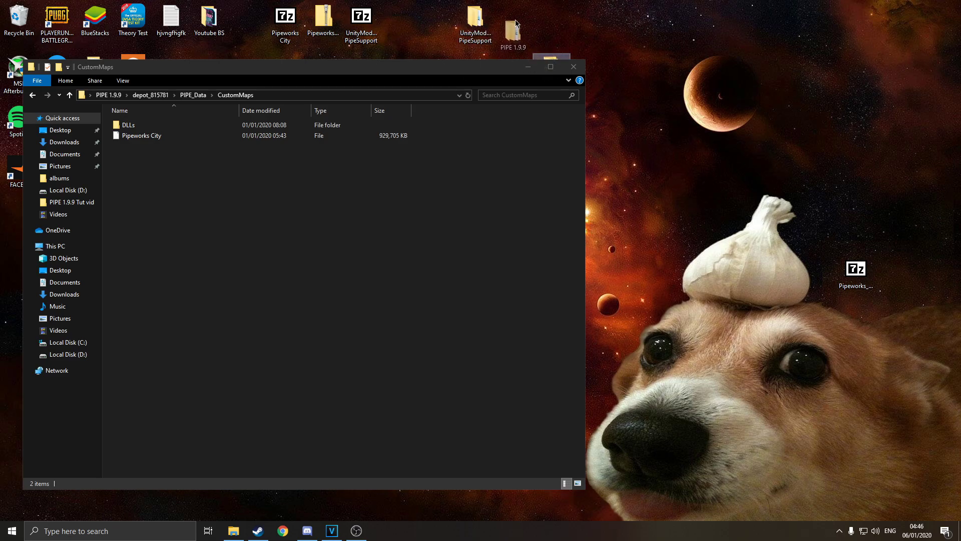
{"action": "left_click_drag", "start_coordinate": [516, 23], "coordinate": [933, 51]}
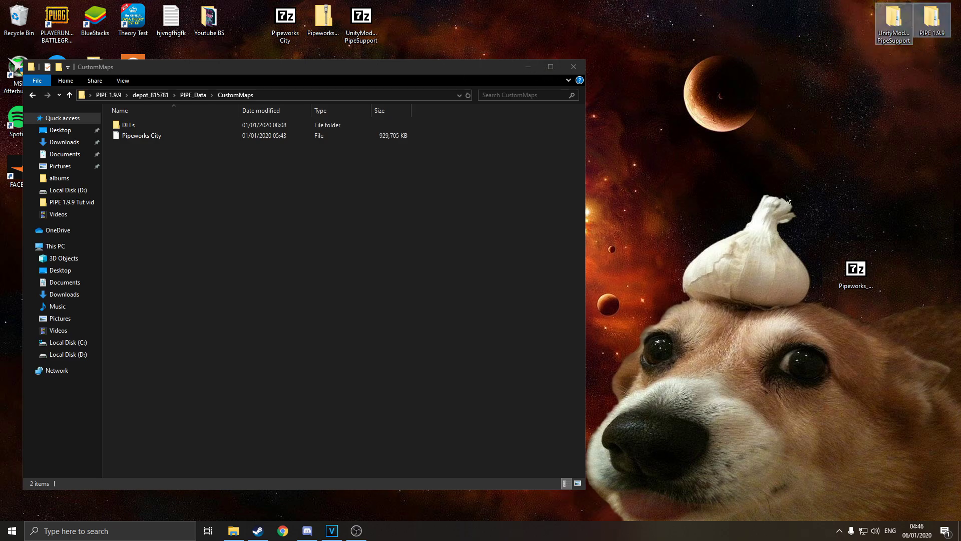
Step: Open the Pipeworks_City_DLL archive from the desktop, and open the DLLs folder inside CustomMaps beside it
{"action": "left_click", "coordinate": [856, 278]}
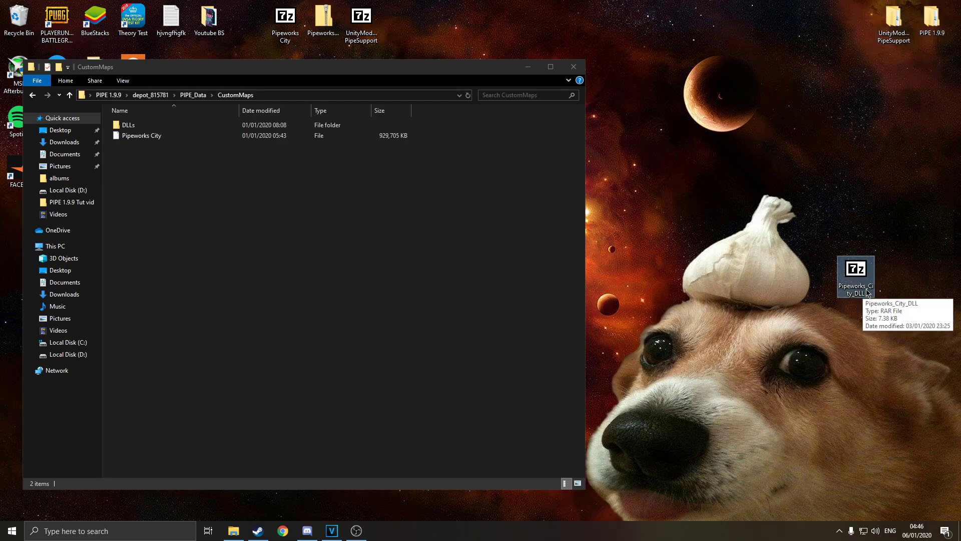
{"action": "double_click", "coordinate": [867, 293]}
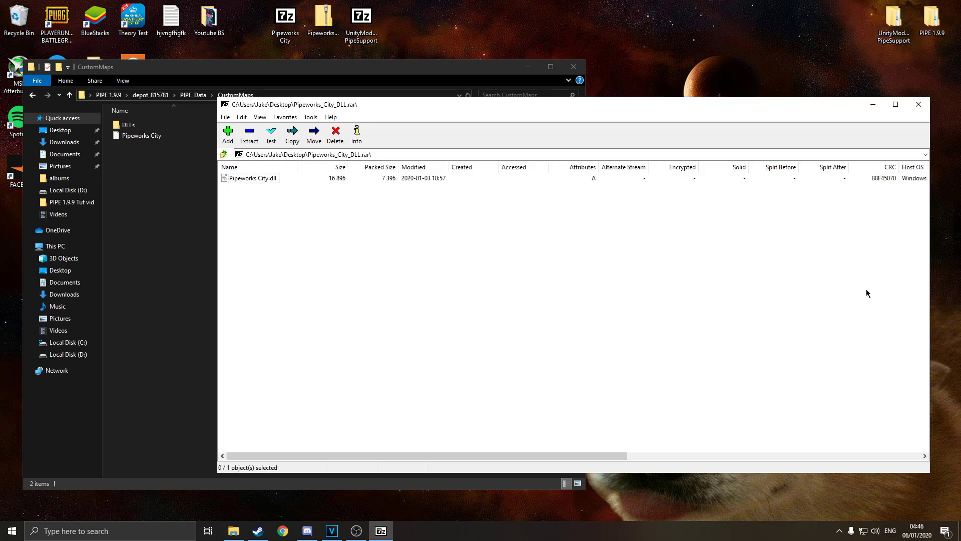
{"action": "left_click_drag", "start_coordinate": [317, 105], "coordinate": [323, 144]}
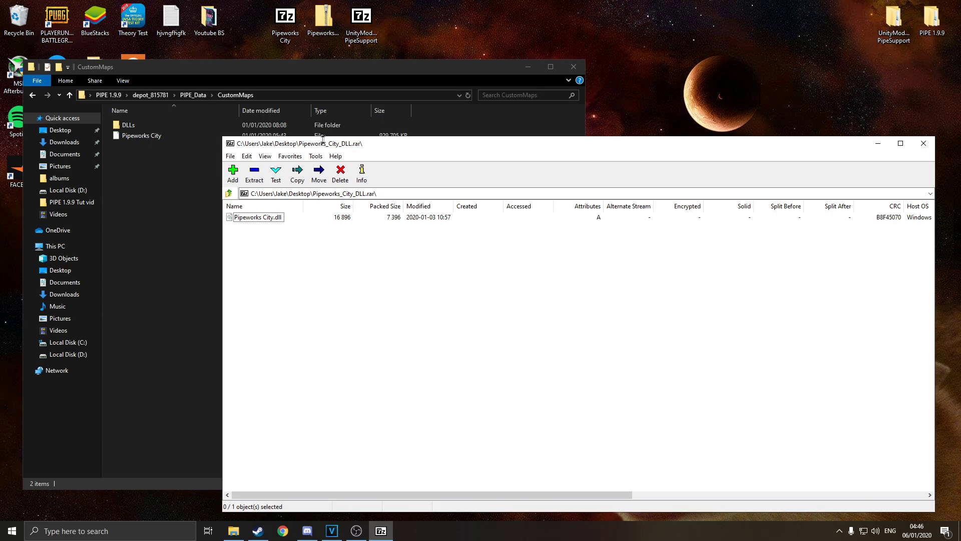
{"action": "left_click", "coordinate": [174, 126]}
{"action": "double_click", "coordinate": [174, 126]}
{"action": "left_click", "coordinate": [161, 129]}
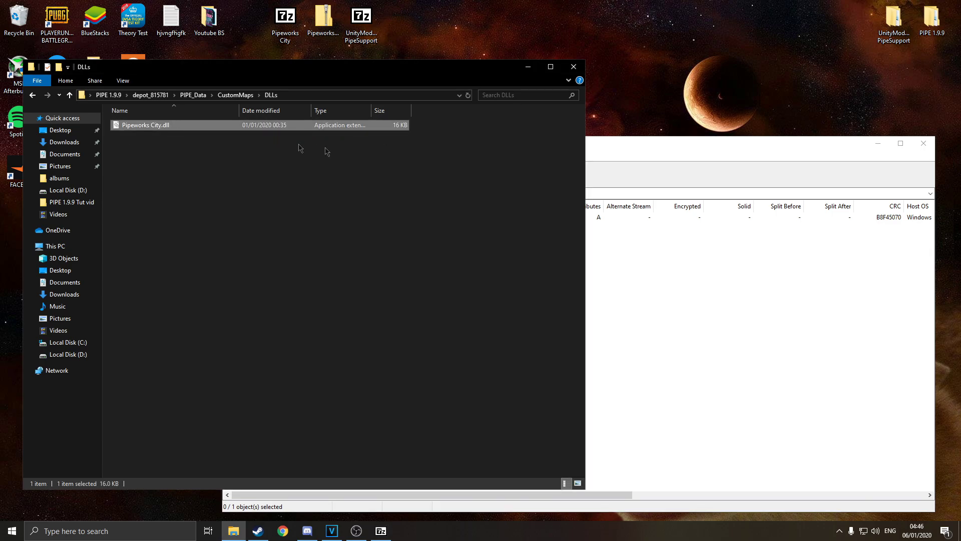
Step: Extract Pipeworks City.dll from the archive into the DLLs folder, replacing the existing file, and close both windows
{"action": "left_click", "coordinate": [744, 286]}
{"action": "left_click", "coordinate": [242, 217]}
{"action": "left_click", "coordinate": [256, 217]}
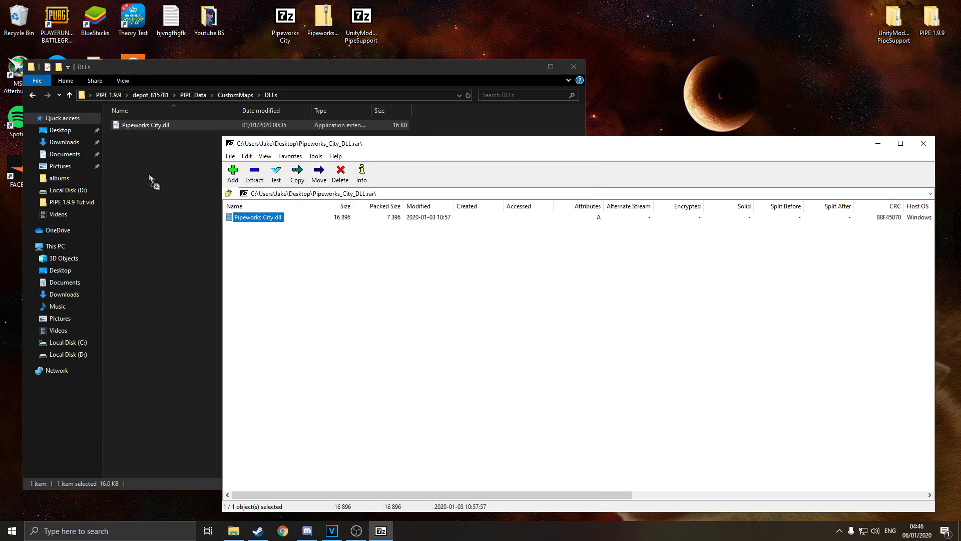
{"action": "left_click_drag", "start_coordinate": [149, 175], "coordinate": [146, 171]}
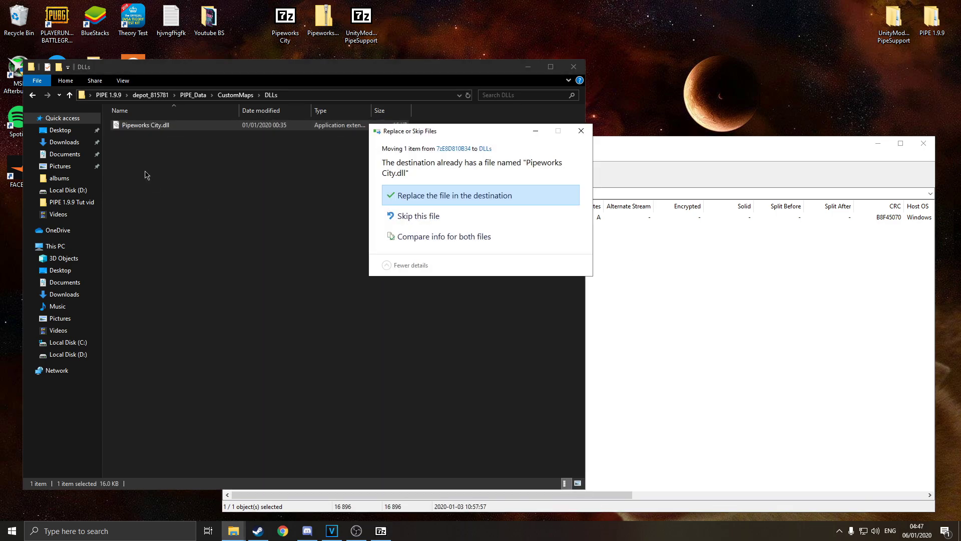
{"action": "left_click", "coordinate": [498, 201]}
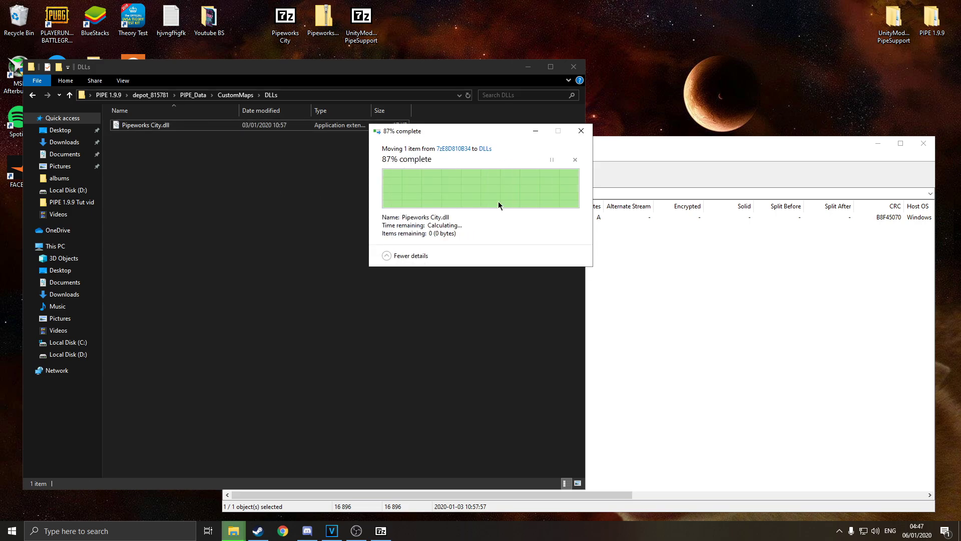
{"action": "left_click", "coordinate": [924, 142]}
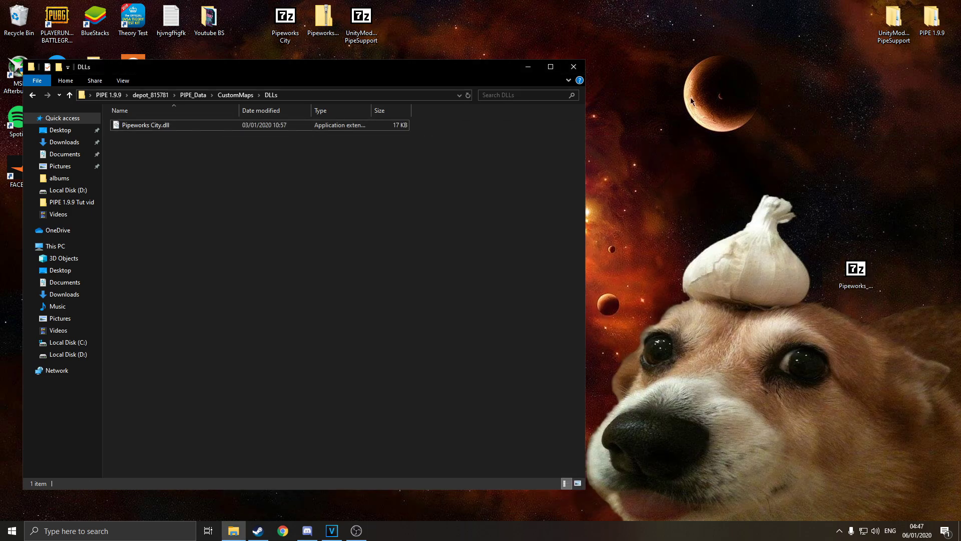
{"action": "left_click", "coordinate": [575, 67]}
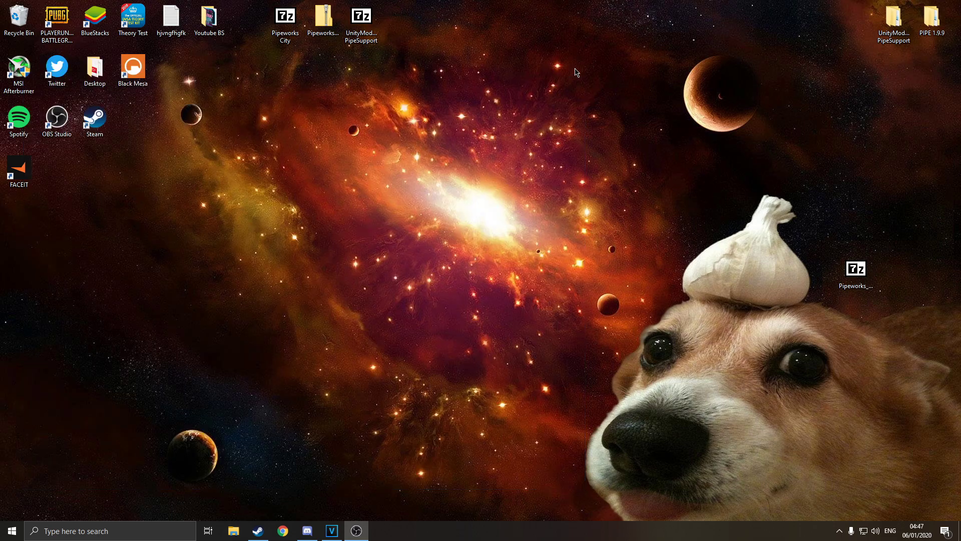
Step: Create a desktop shortcut to the PIPE application in depot_815781 of PIPE 1.9.9, and place it beside the UnityModManager PipeSupport archive
{"action": "double_click", "coordinate": [932, 20]}
{"action": "double_click", "coordinate": [187, 125]}
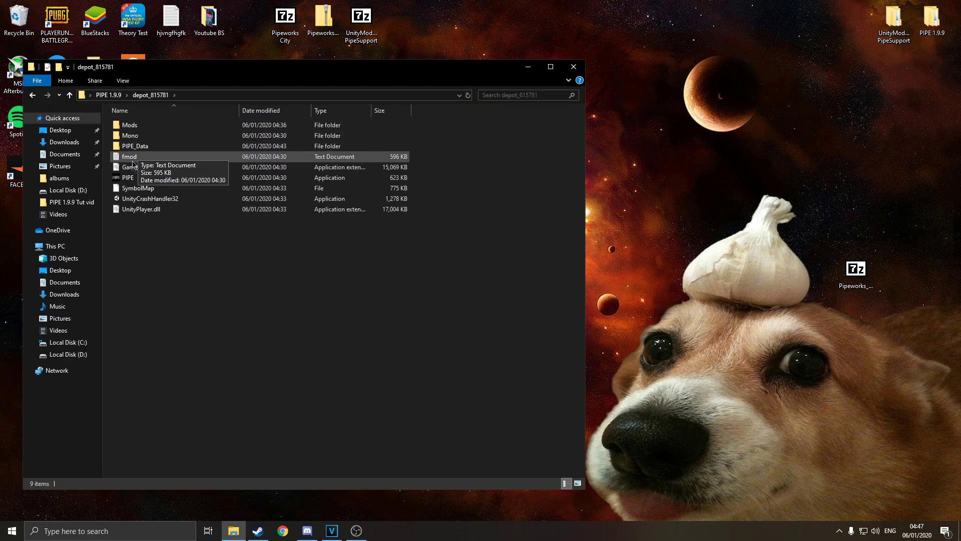
{"action": "left_click", "coordinate": [138, 181]}
{"action": "right_click", "coordinate": [153, 181]}
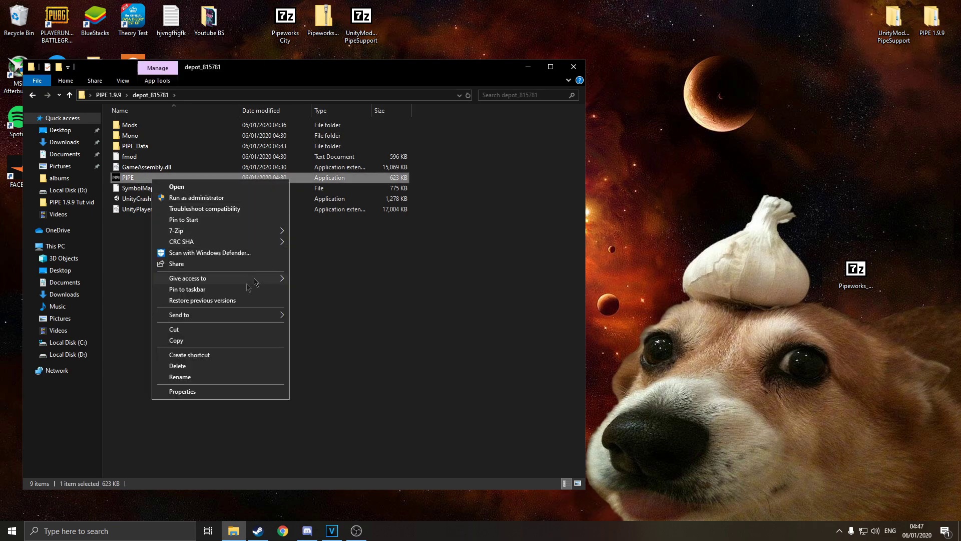
{"action": "left_click", "coordinate": [325, 343]}
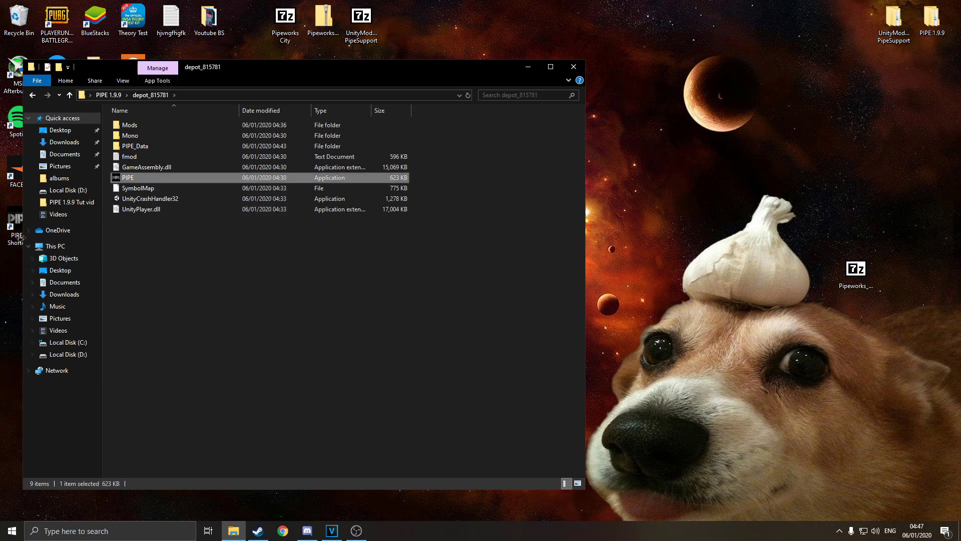
{"action": "left_click_drag", "start_coordinate": [15, 233], "coordinate": [403, 25]}
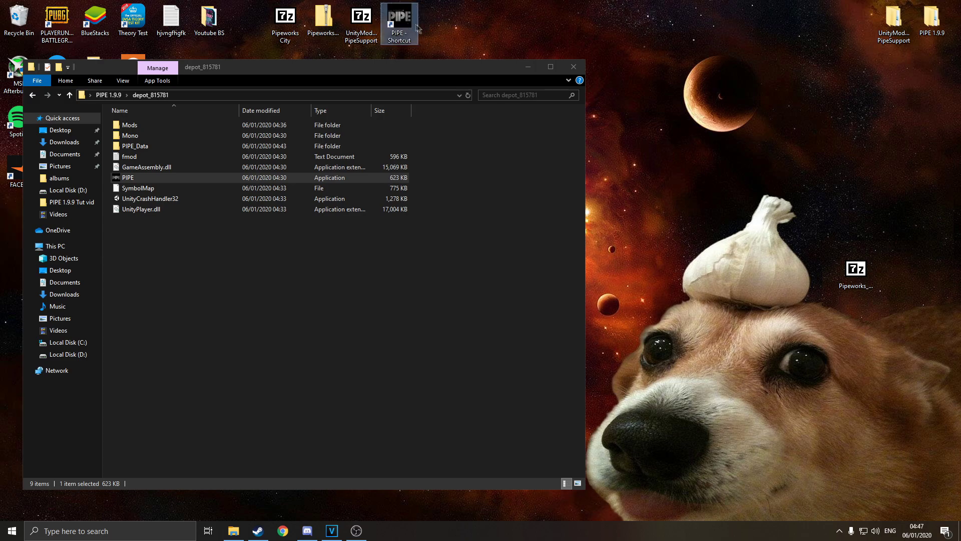
Step: Rename the desktop shortcut as PIPE MODDED, and close the depot_815781 folder
{"action": "right_click", "coordinate": [404, 25]}
{"action": "left_click", "coordinate": [432, 212]}
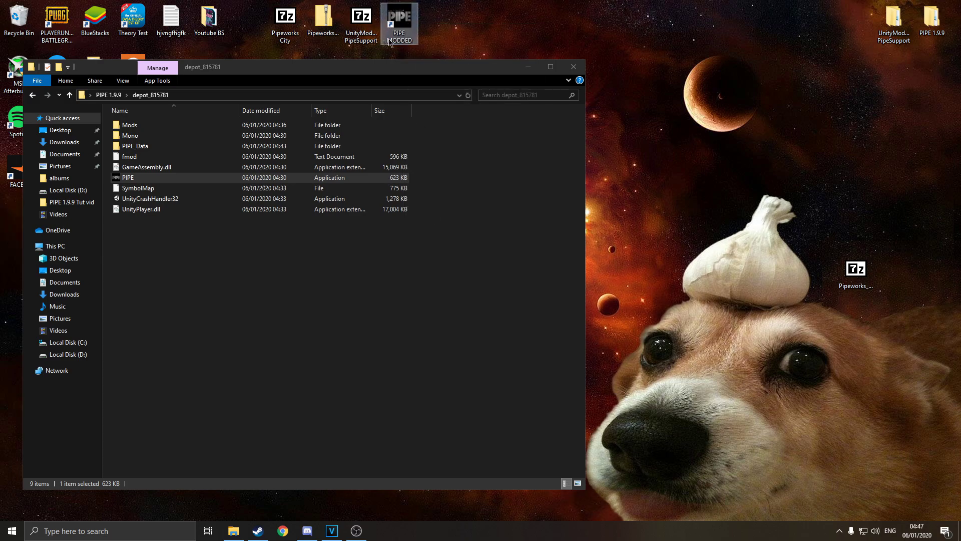
{"action": "left_click_drag", "start_coordinate": [892, 48], "coordinate": [942, 69]}
{"action": "left_click", "coordinate": [574, 67]}
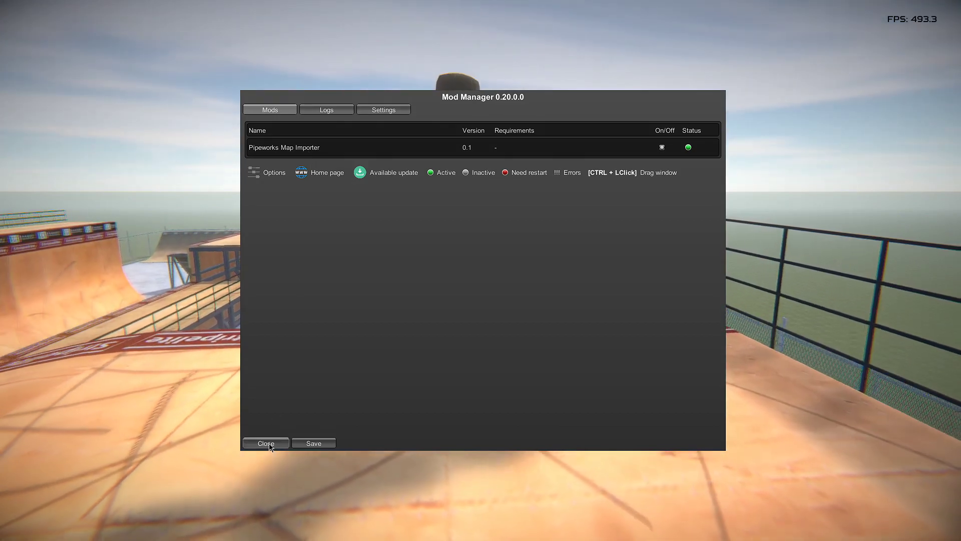
Step: In the running PIPE game, close the Mod Manager window and load the Pipeworks City map through the Pipeworks Map Importer
{"action": "left_click", "coordinate": [267, 443]}
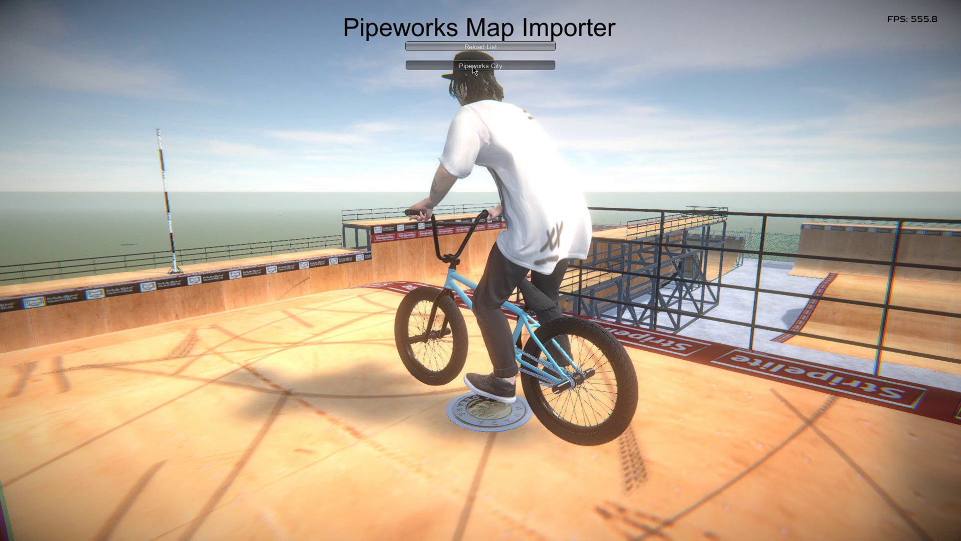
{"action": "left_click", "coordinate": [474, 66]}
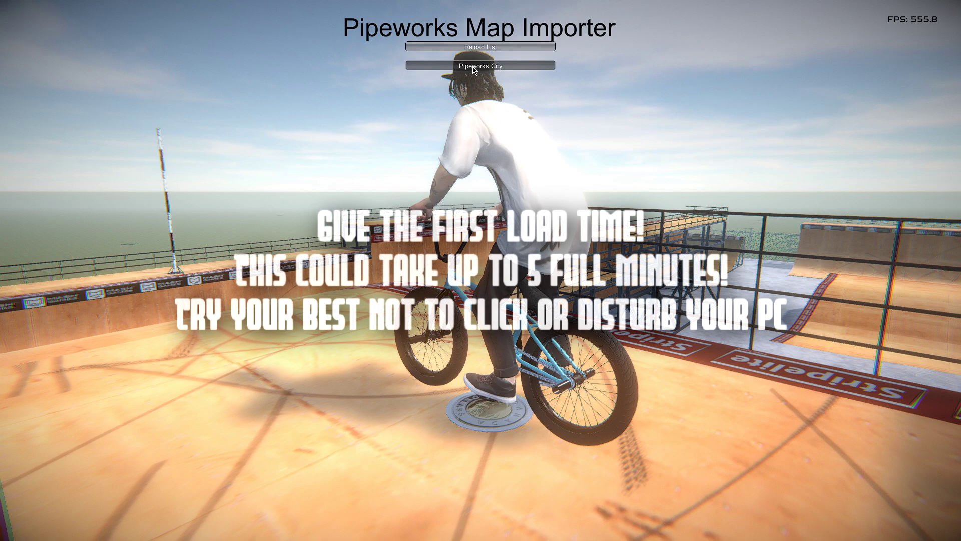